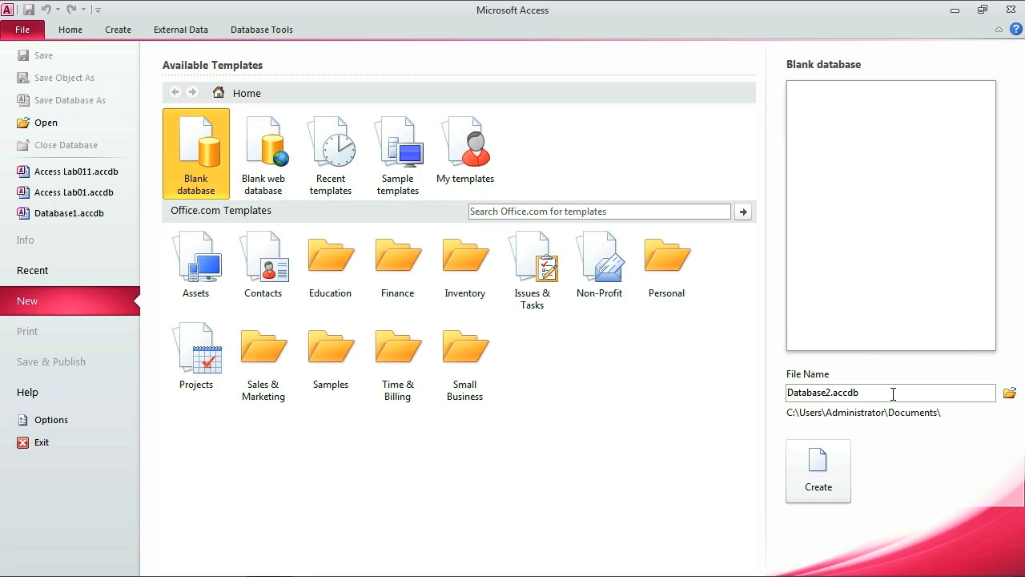
Create a blank database named 'CSIS Access Database', which opens with an empty Table1.
left_click_drag(779, 392, 937, 396)
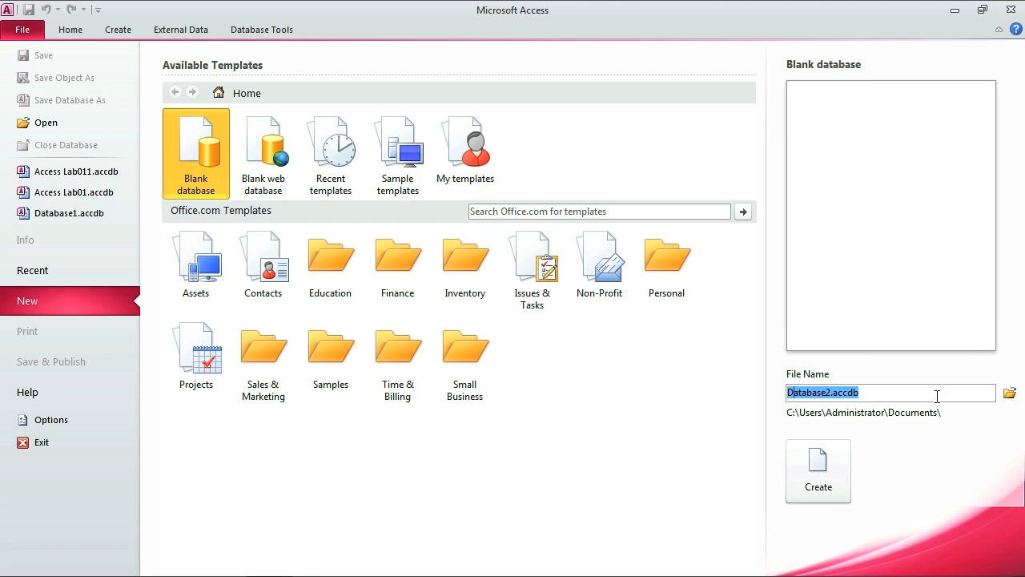
type("CSIS")
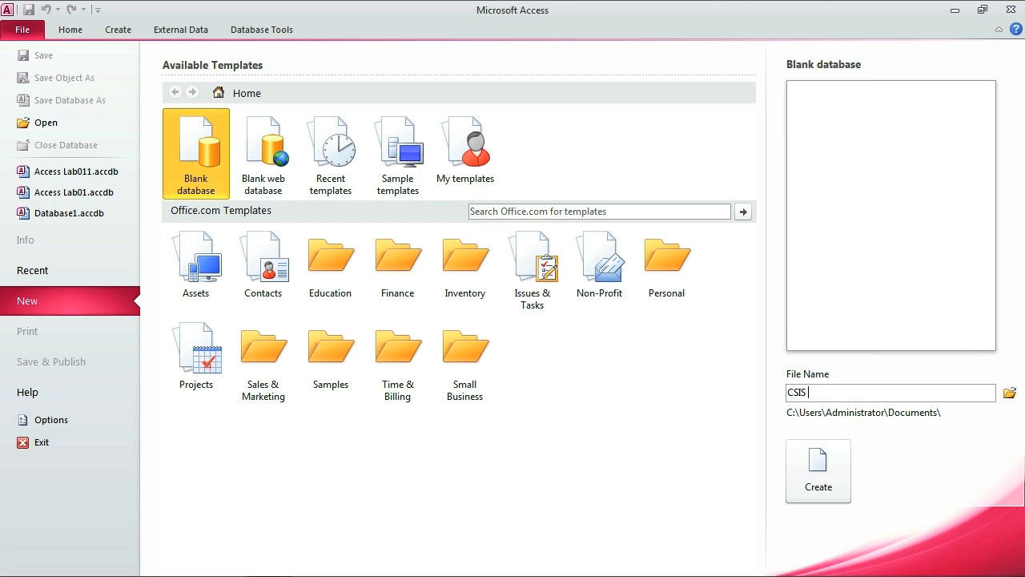
type(" Access Database")
left_click(801, 477)
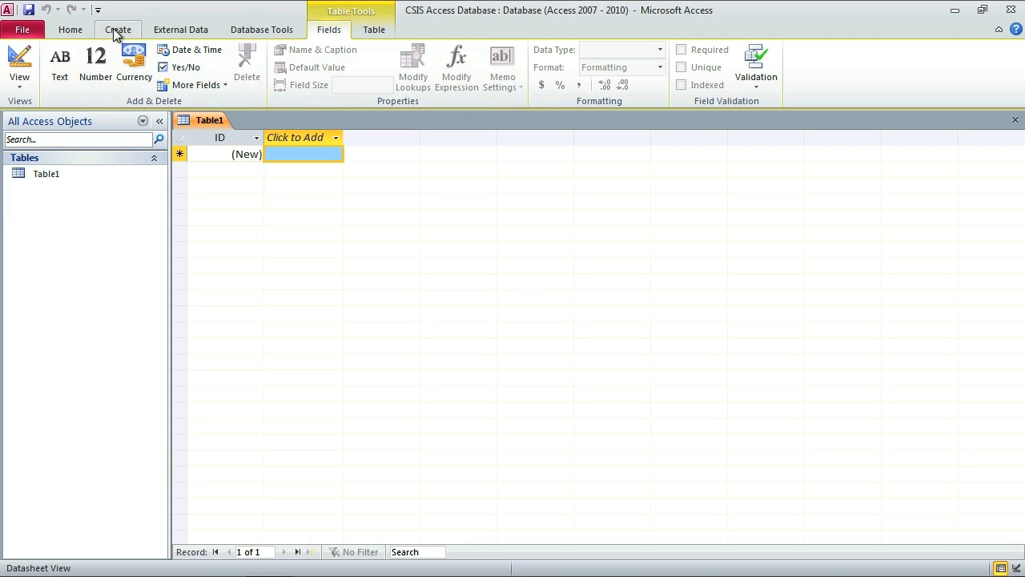
scroll(113, 29, "up", 4)
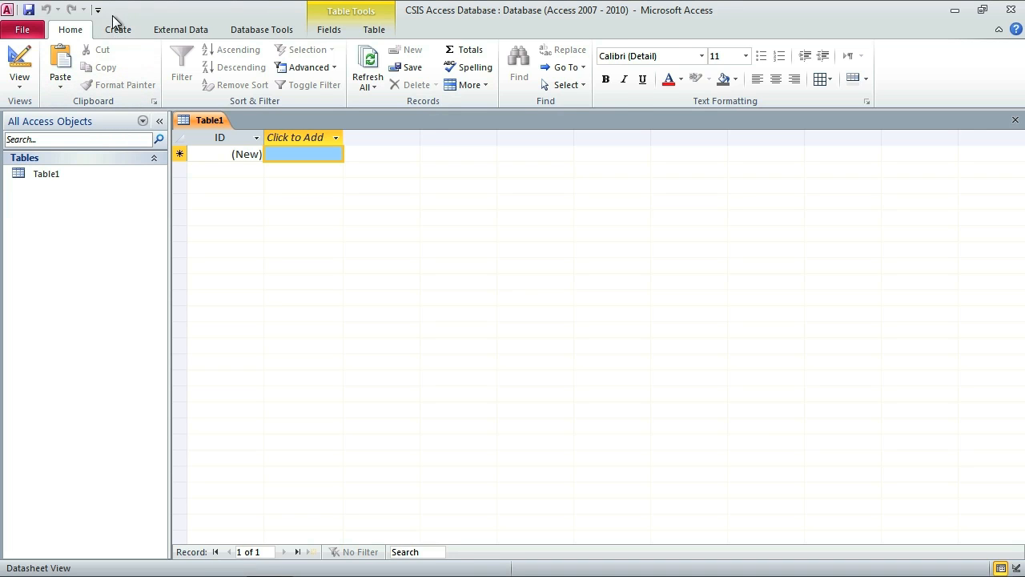
Select Table1 and switch it to Design View from the Home tab's View command.
left_click(117, 29)
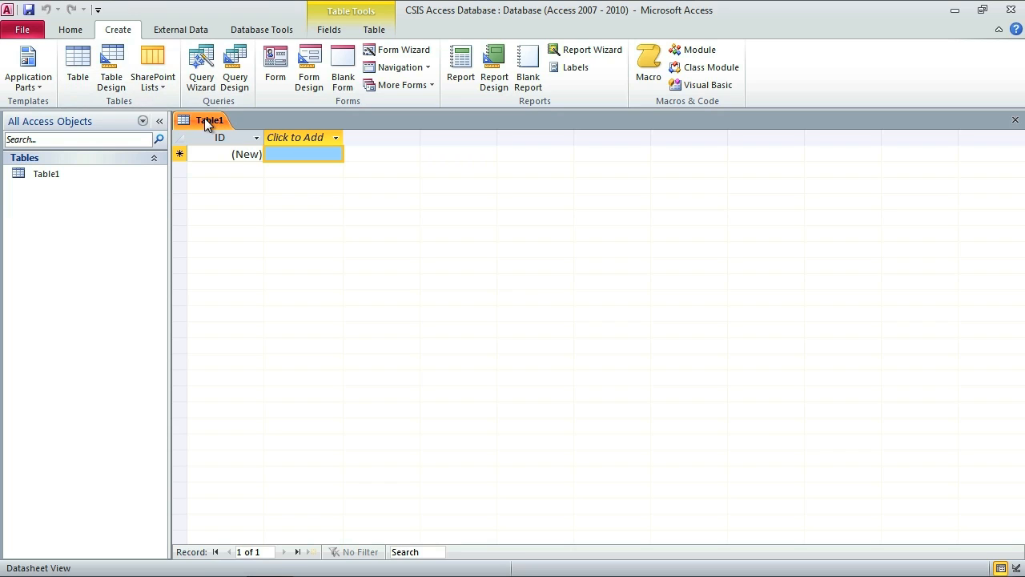
left_click(38, 175)
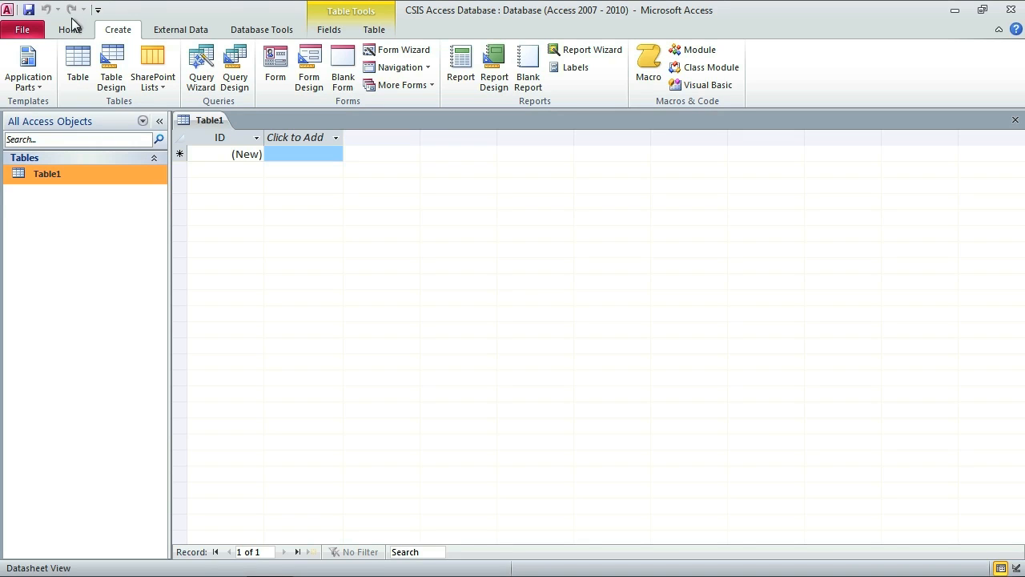
left_click(76, 29)
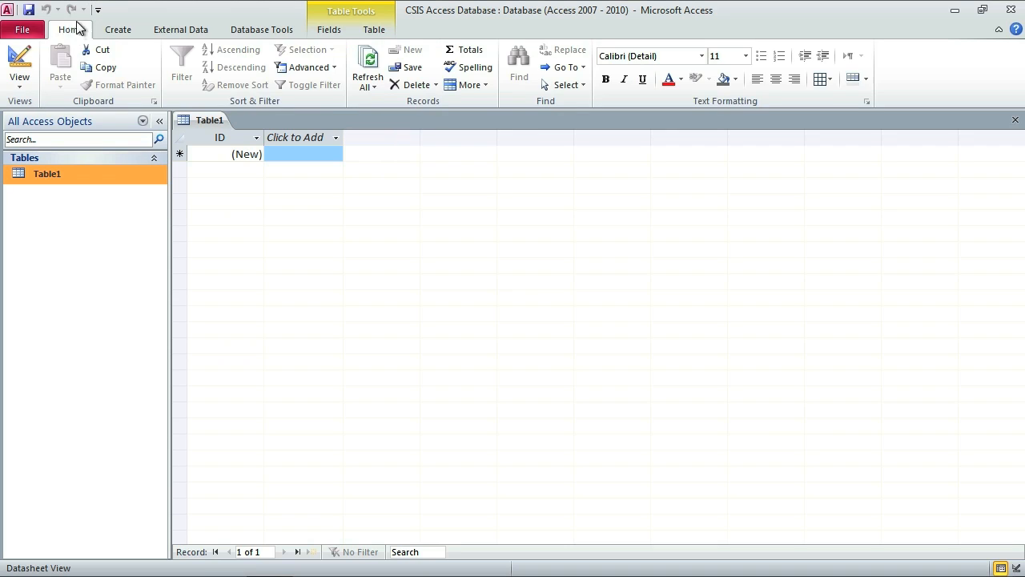
left_click(19, 88)
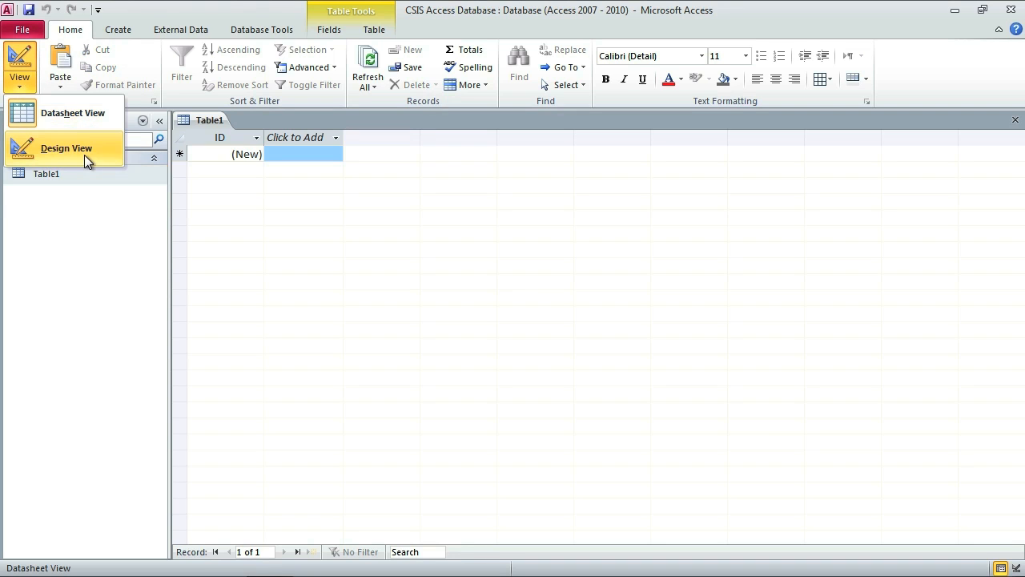
left_click(24, 87)
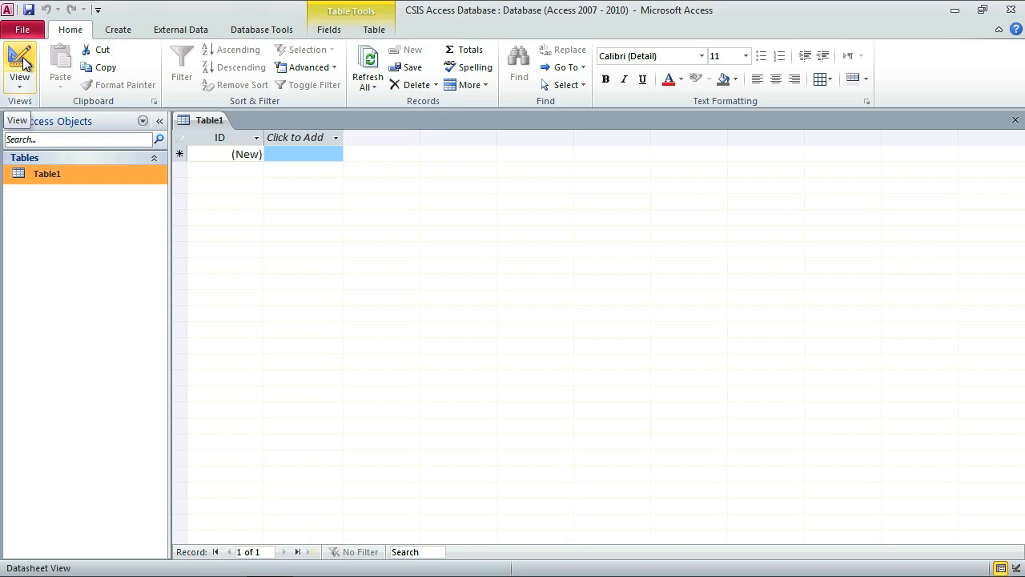
left_click(23, 63)
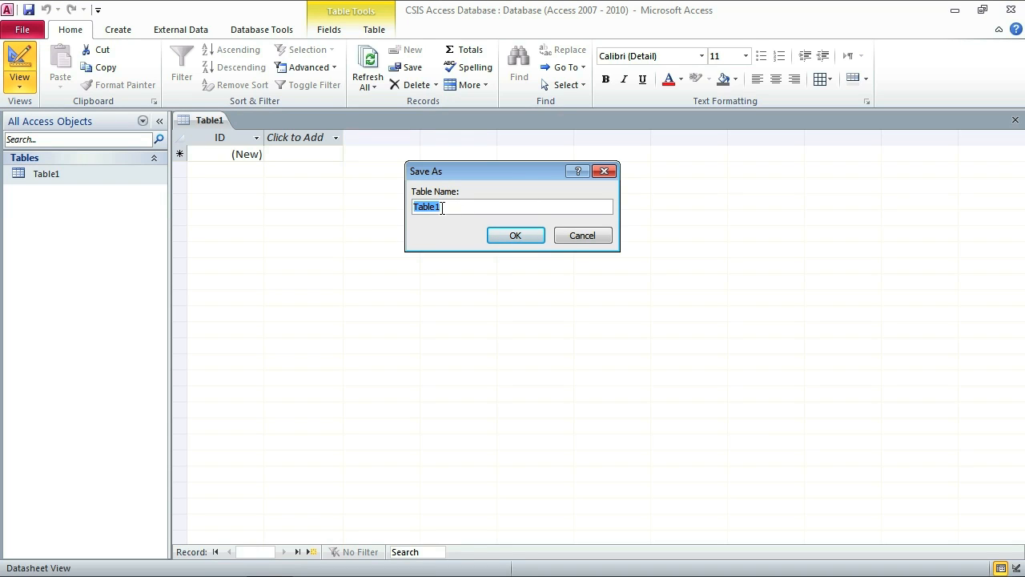
Save the table as 'Employee', correcting the mistyped name 'Customer'.
type("Customer")
key("BackSpace")
key("BackSpace")
key("BackSpace")
key("BackSpace")
key("BackSpace")
key("BackSpace")
key("BackSpace")
type("Employee")
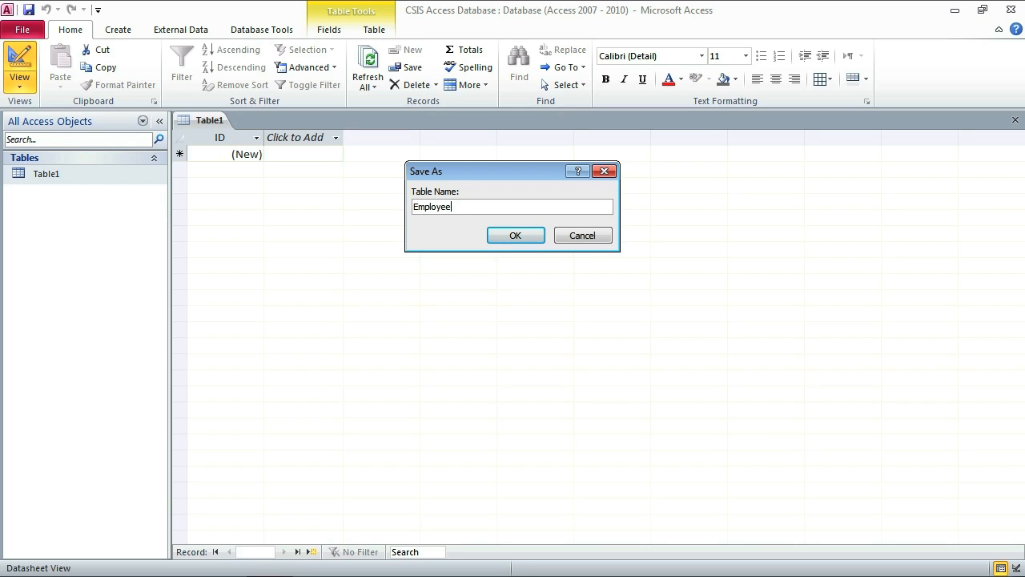
left_click(513, 236)
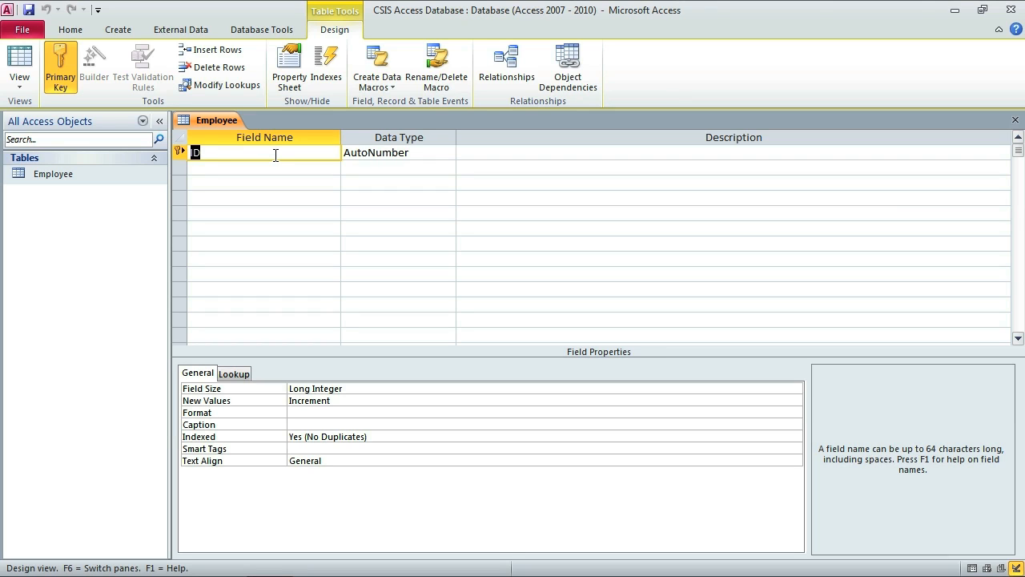
Rename the first field to First Name with the Text data type.
type("First Name")
key("Tab")
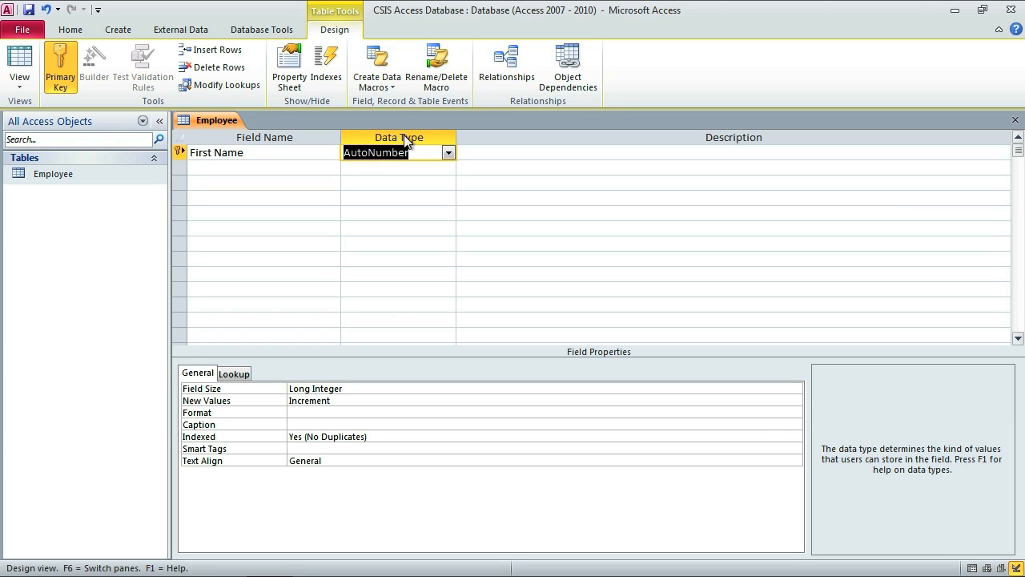
left_click(448, 152)
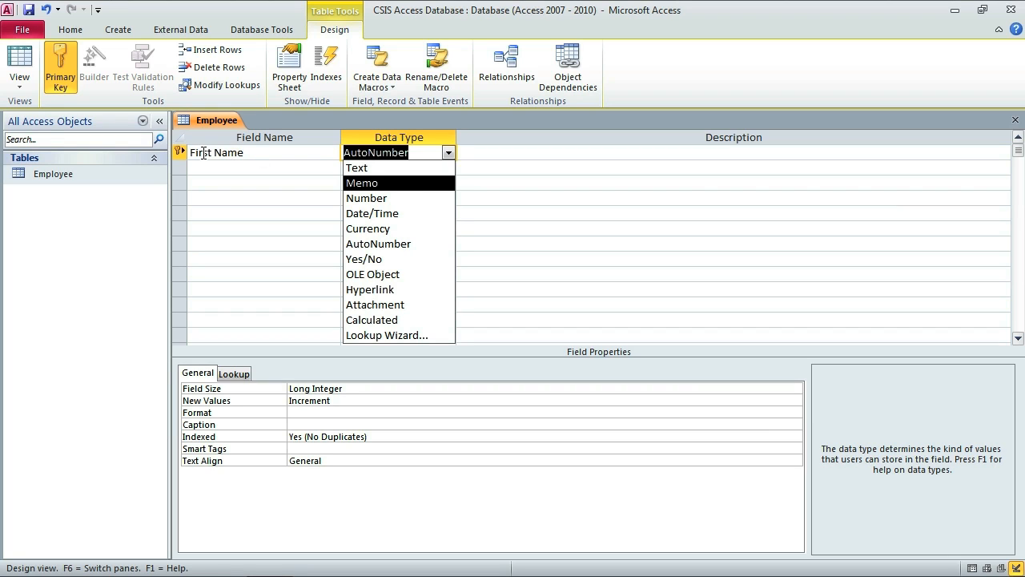
left_click(413, 171)
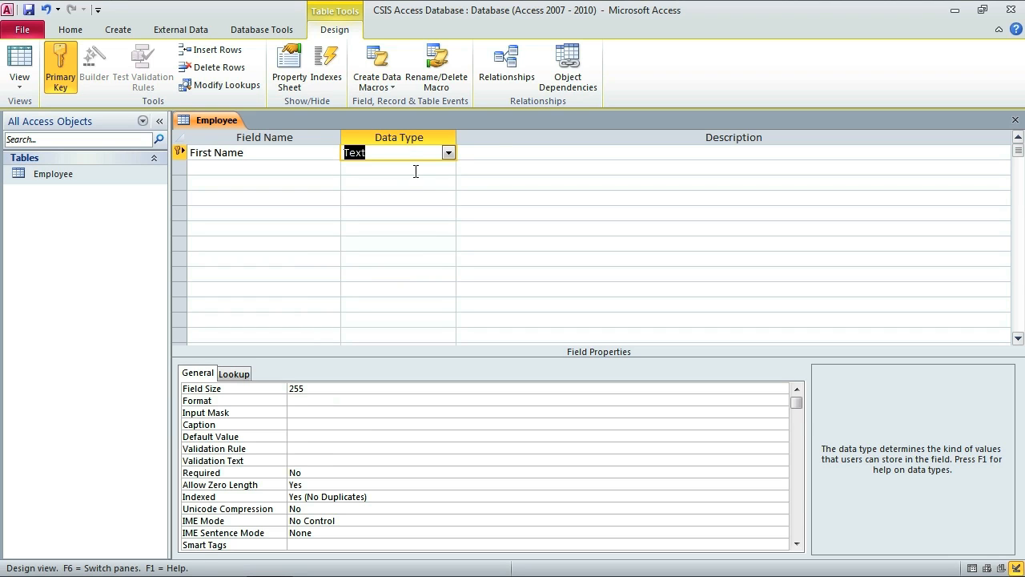
left_click(497, 151)
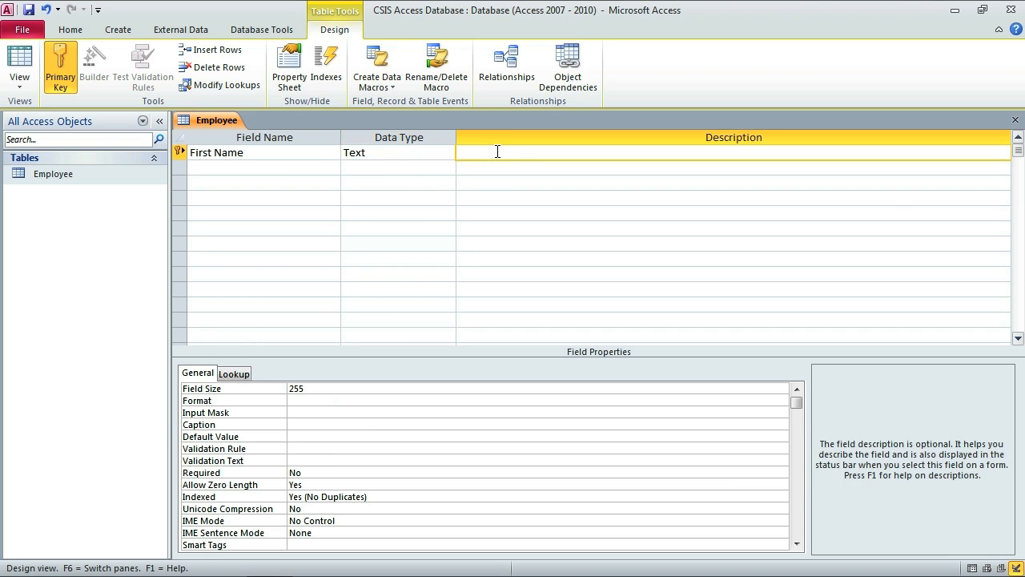
Add Last Name and Phone Number fields, both of Text type.
left_click(220, 168)
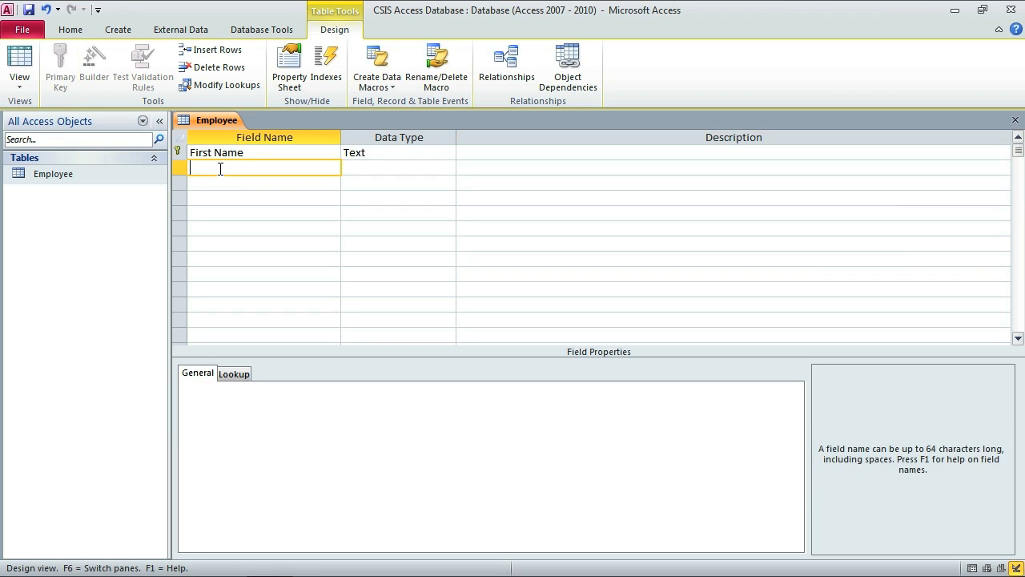
type("Last Name")
key("Tab")
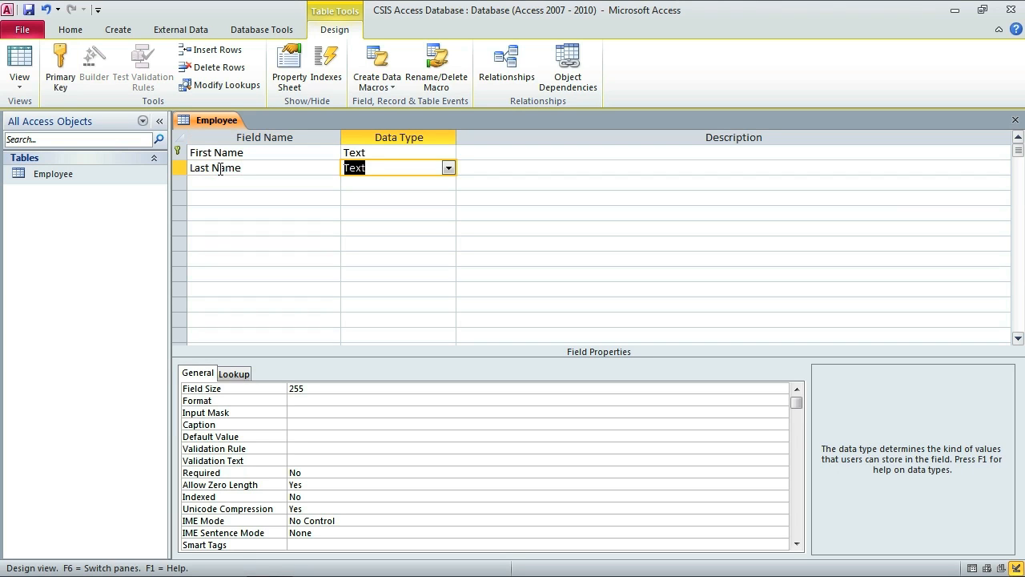
key("Tab")
key("Tab")
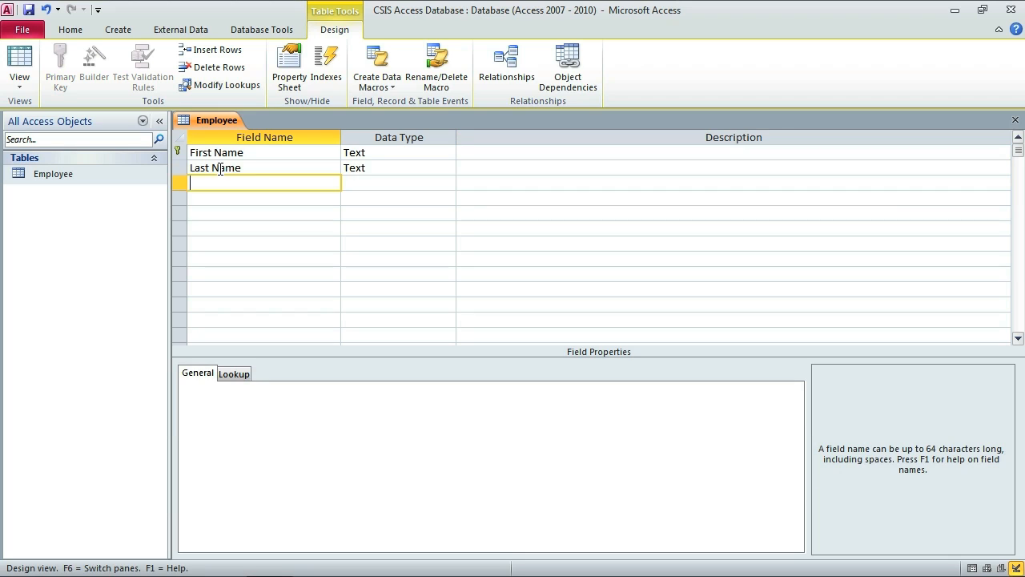
type("Phone Number")
key("Tab")
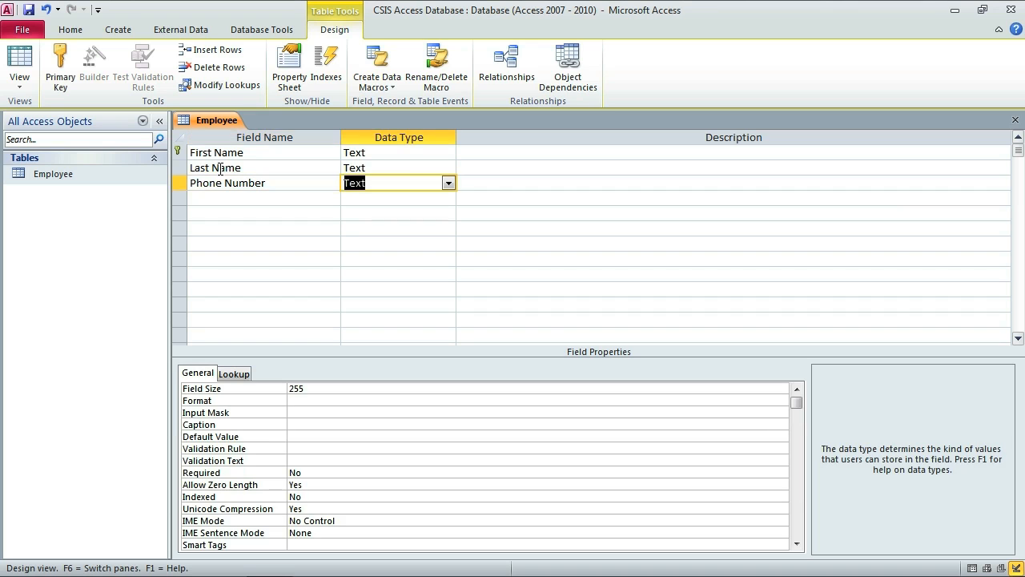
left_click(448, 184)
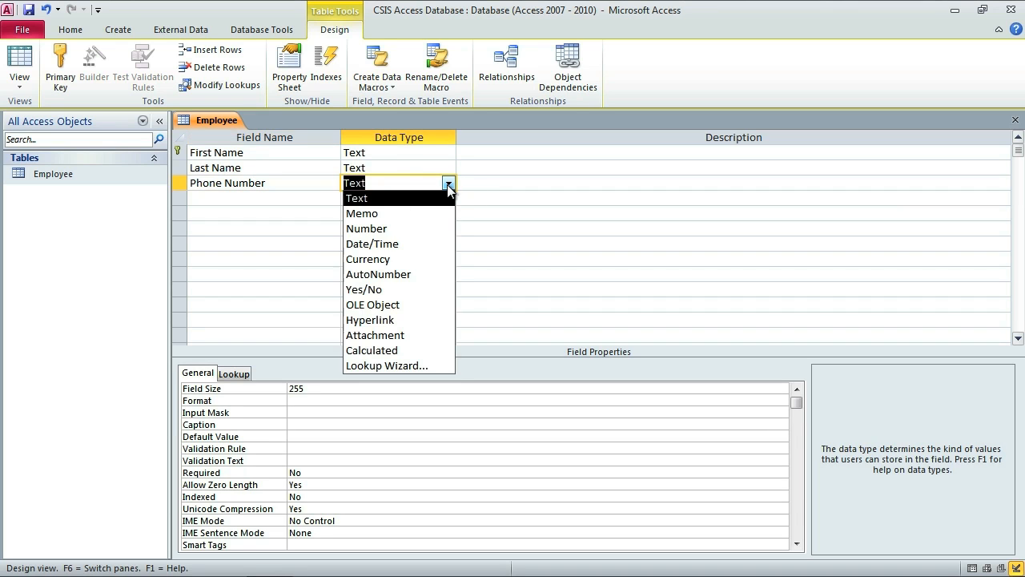
left_click(409, 230)
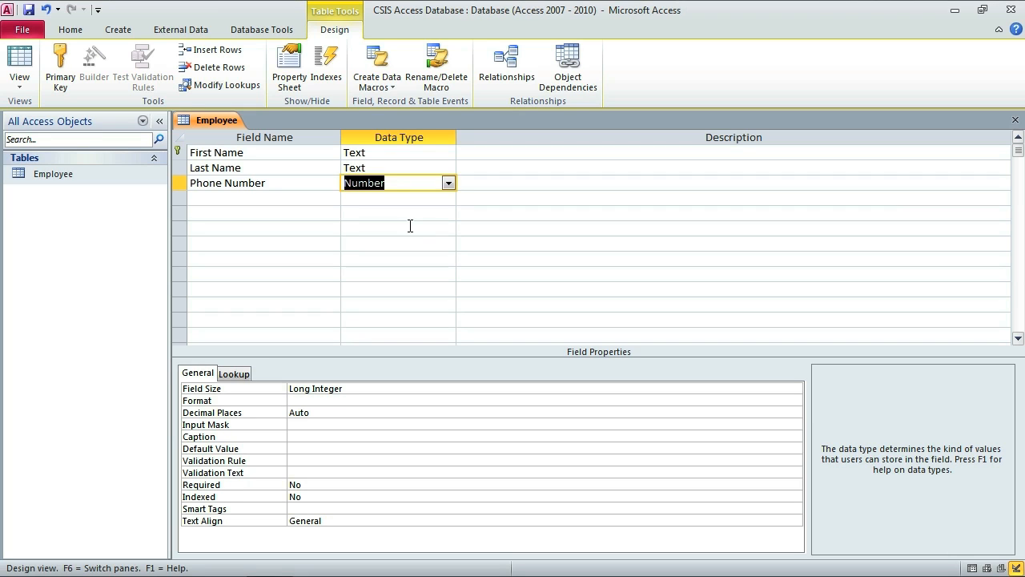
left_click(449, 184)
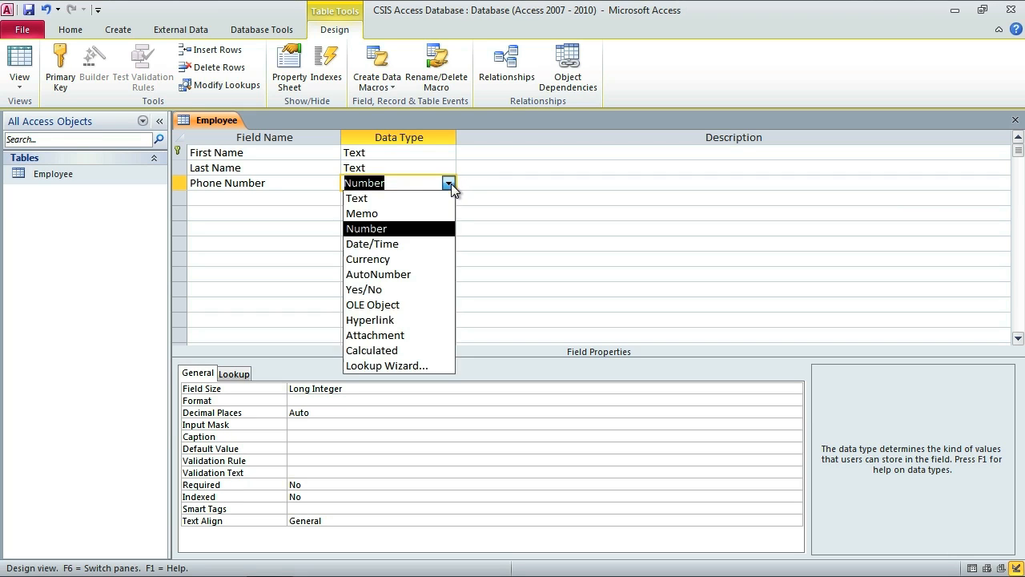
left_click(415, 199)
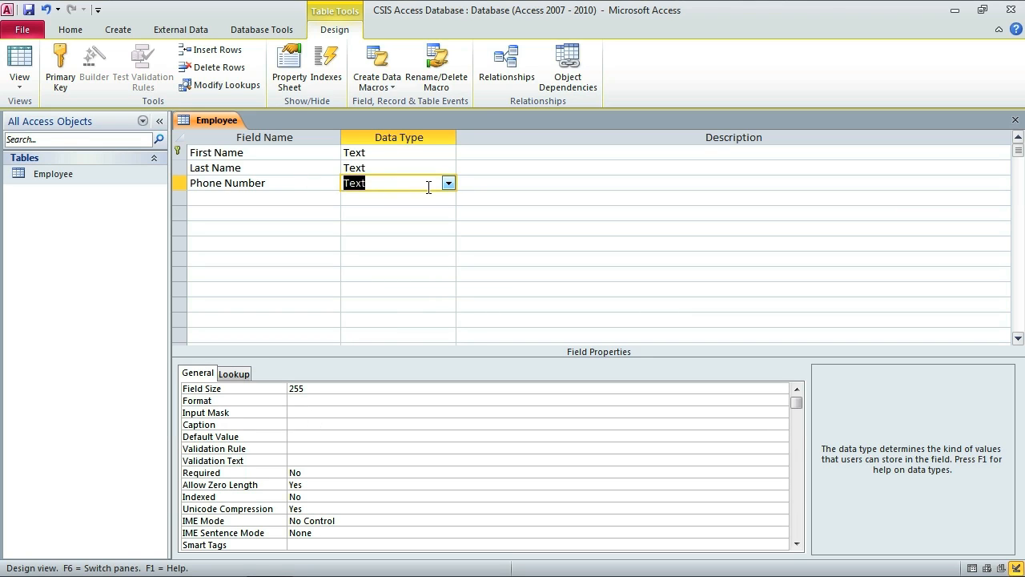
Run the Input Mask Wizard for Phone Number, save the table, and test the phone mask with a sample number.
left_click(298, 412)
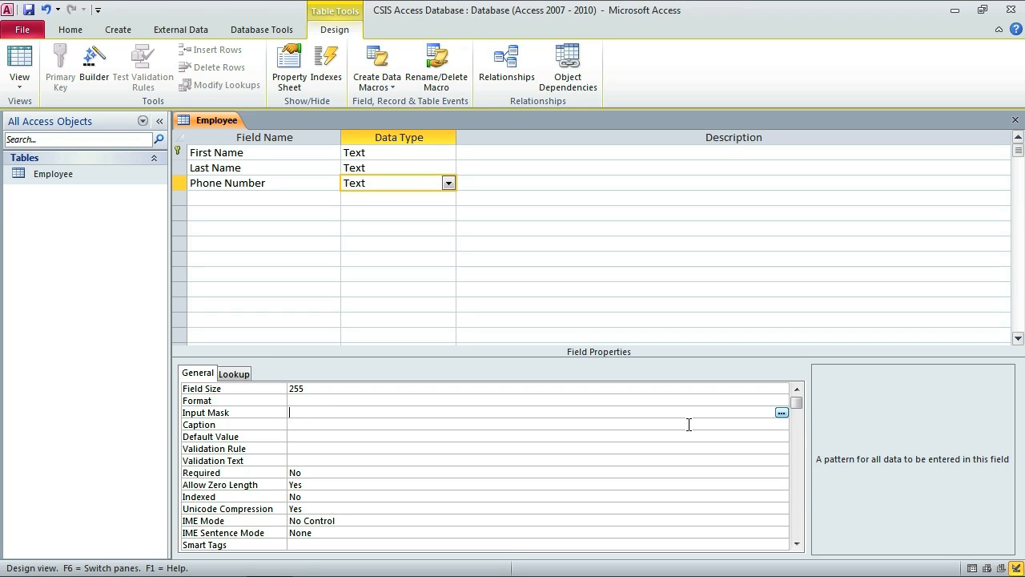
left_click(782, 414)
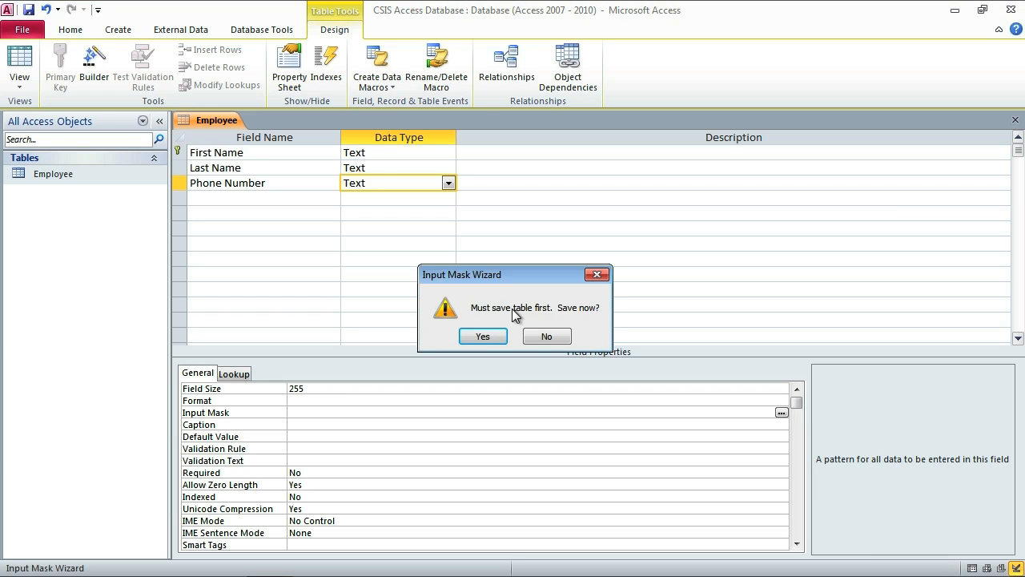
left_click(479, 337)
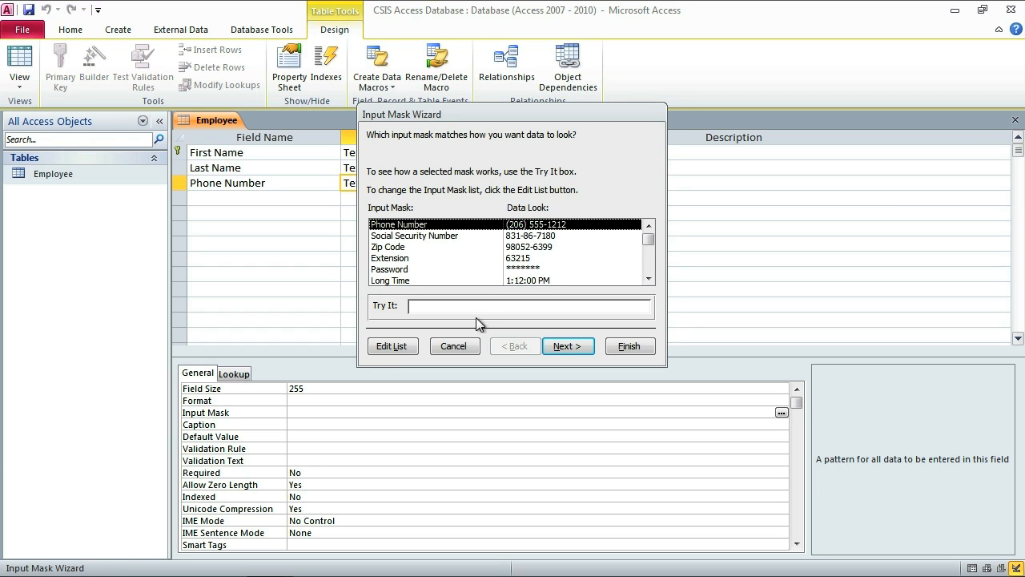
left_click_drag(471, 121, 574, 231)
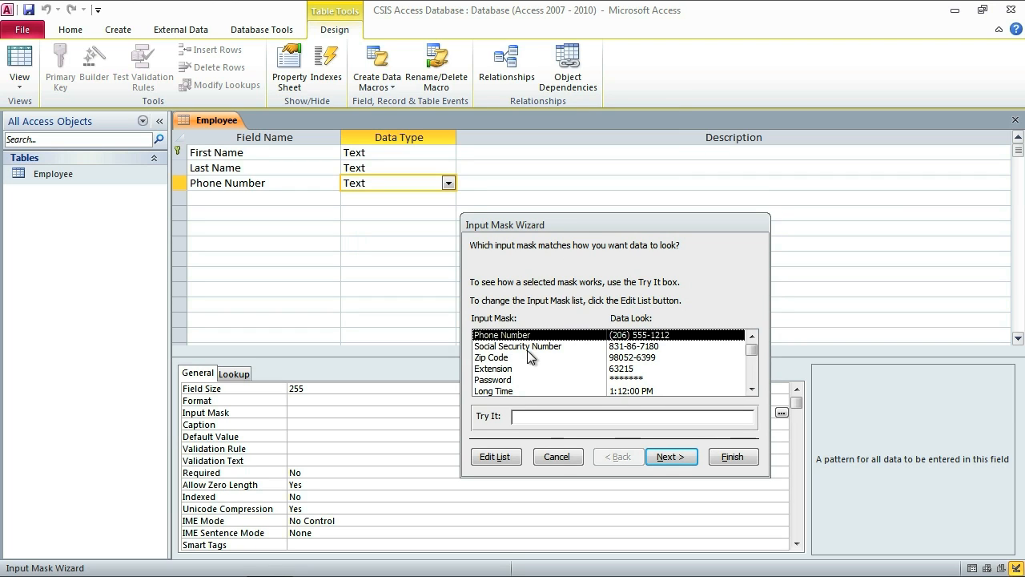
left_click(527, 350)
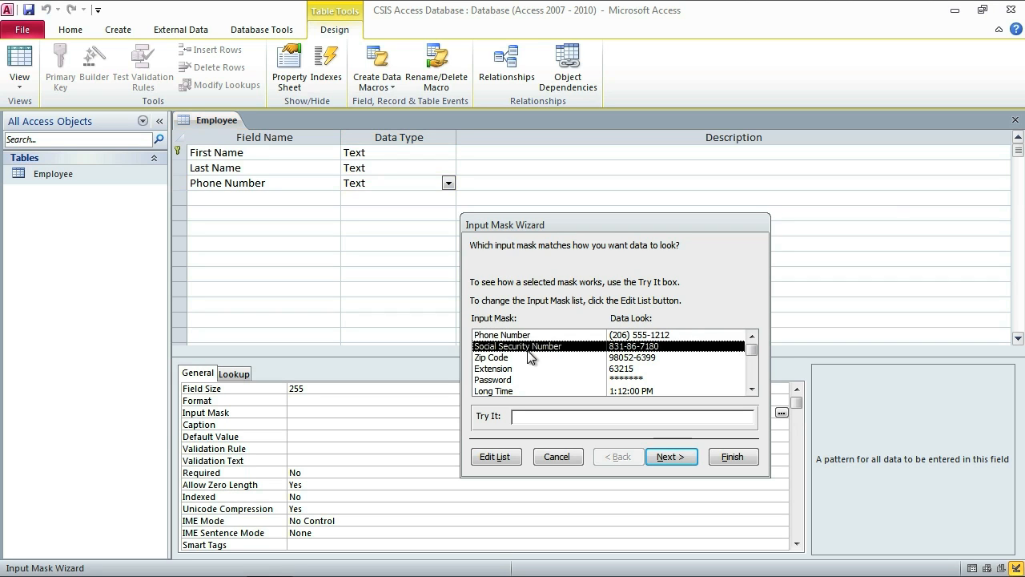
left_click(522, 336)
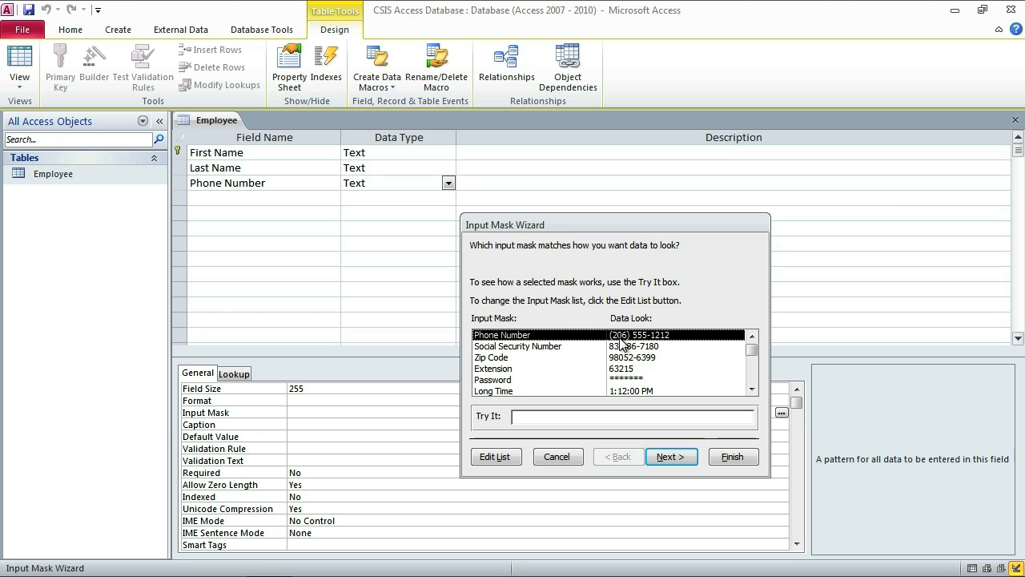
left_click(524, 416)
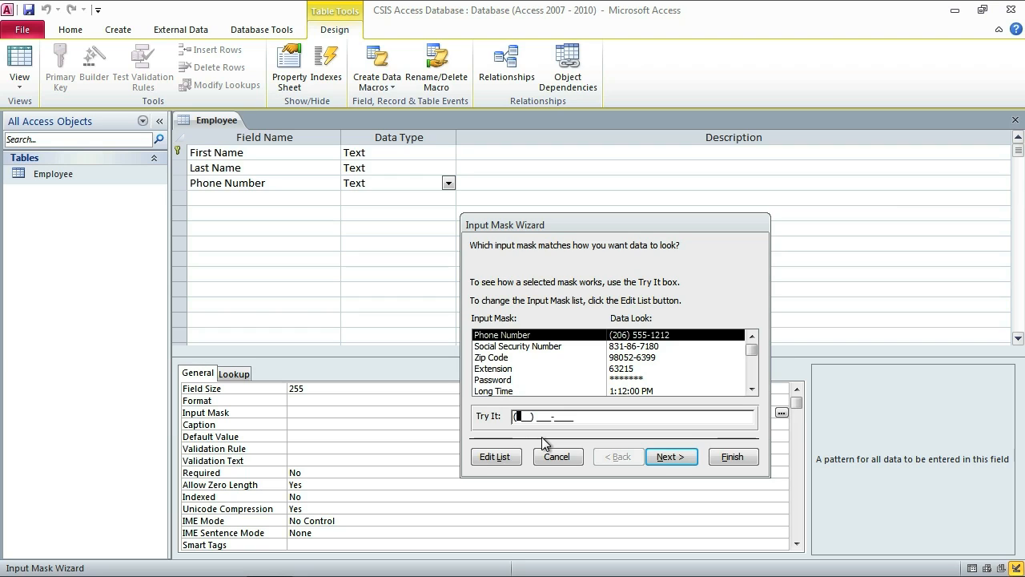
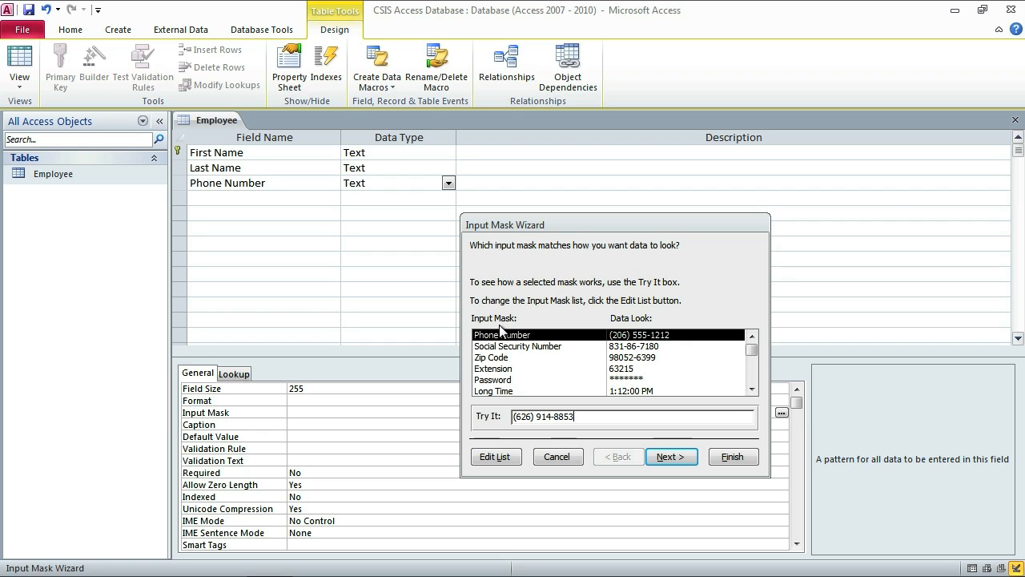
left_click(543, 346)
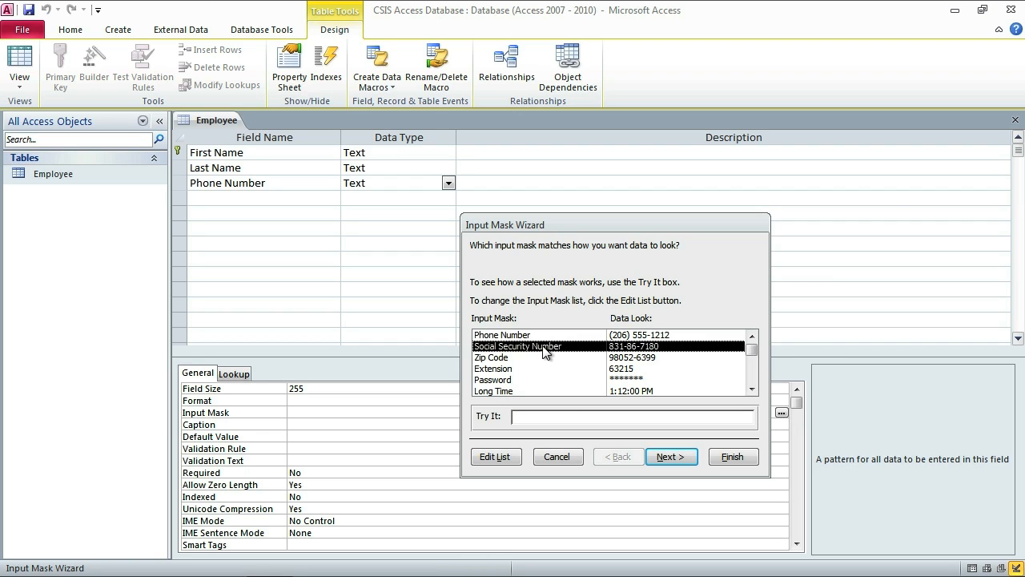
left_click(548, 357)
scroll(525, 375, "down", 2)
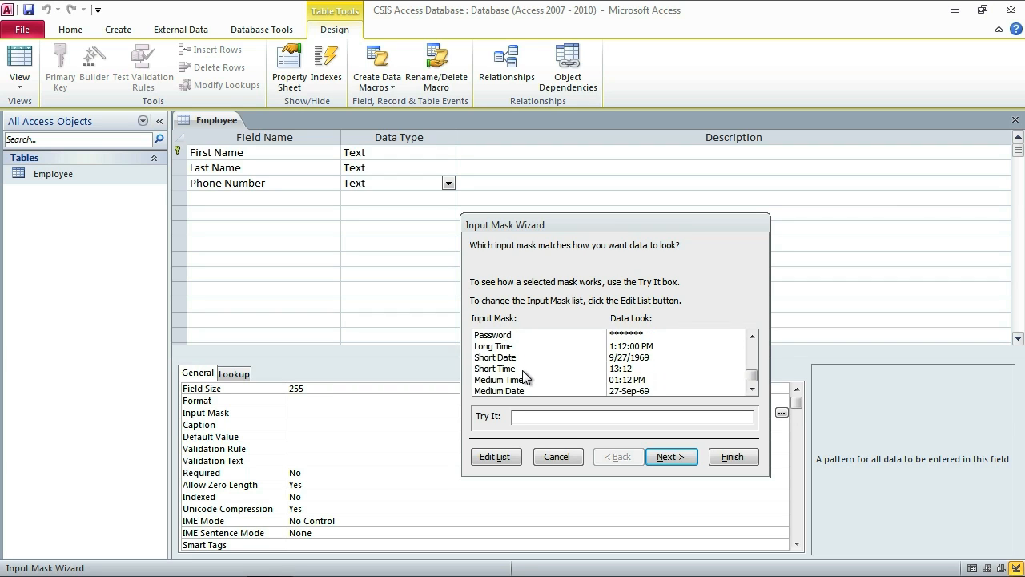
scroll(525, 376, "up", 2)
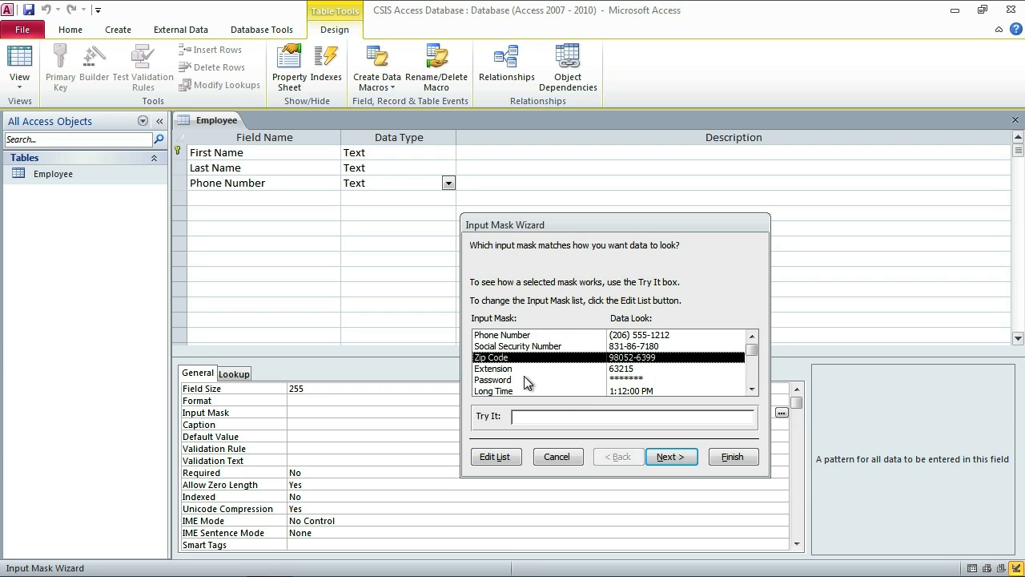
left_click(570, 336)
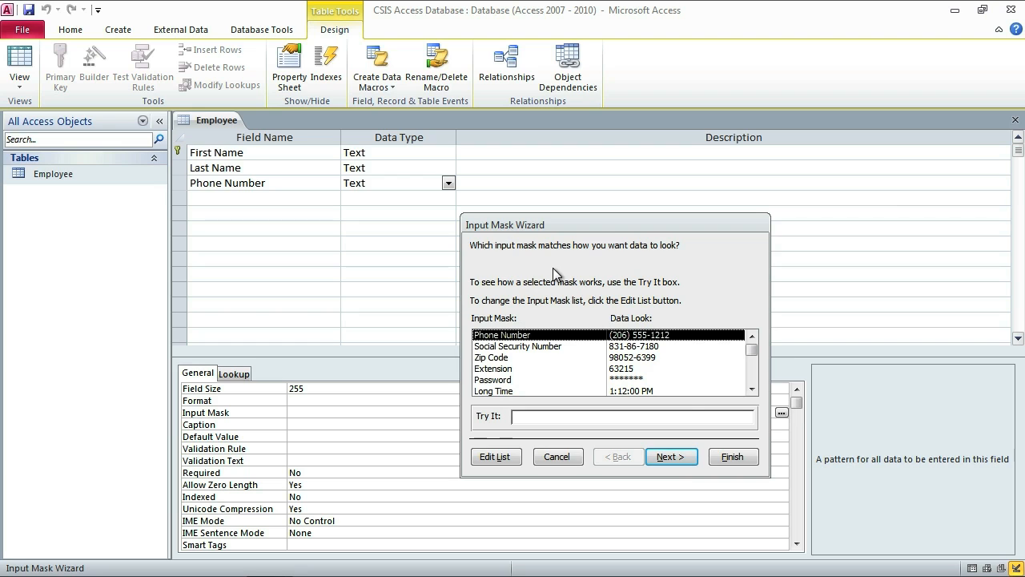
left_click(727, 459)
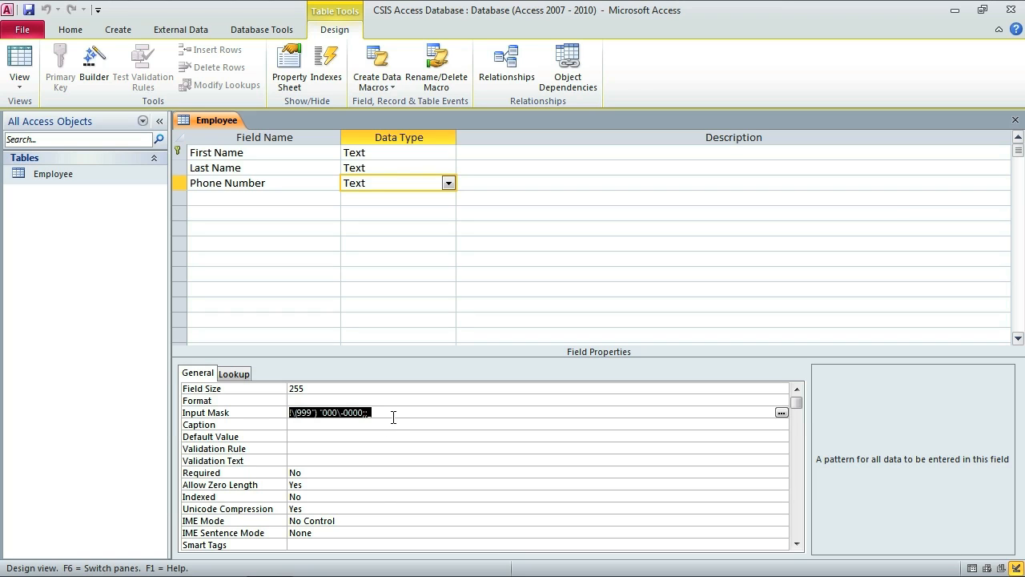
left_click(248, 201)
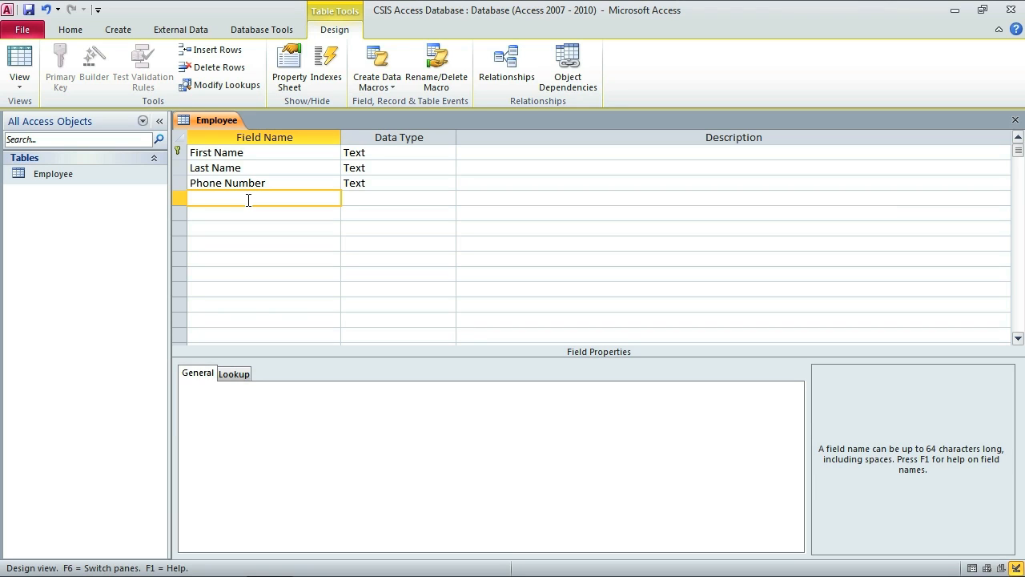
Add an SSN field of Text type in the fourth row, replacing the mistyped 'Address'.
type("Address")
key("BackSpace")
key("BackSpace")
key("BackSpace")
key("BackSpace")
key("BackSpace")
key("BackSpace")
key("BackSpace")
type("SSN")
key("Tab")
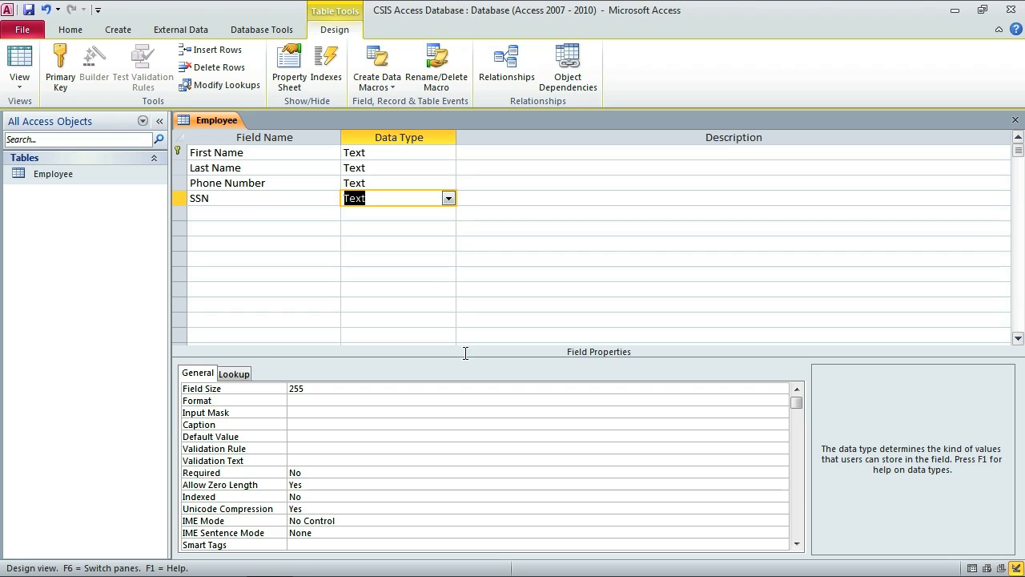
left_click(298, 413)
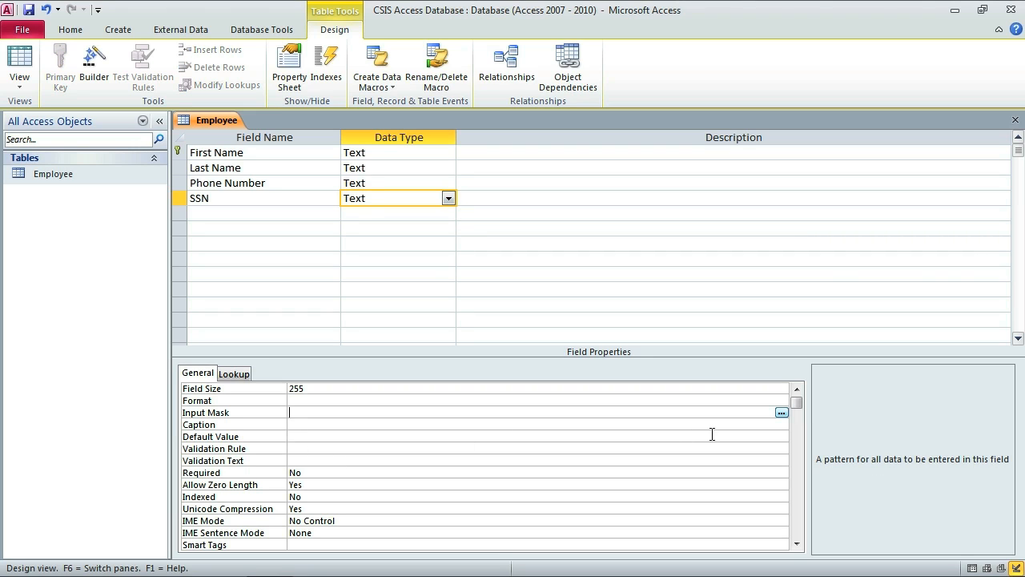
Save the table and apply the Social Security Number mask 000\-00\-0000;;_ to SSN.
left_click(782, 414)
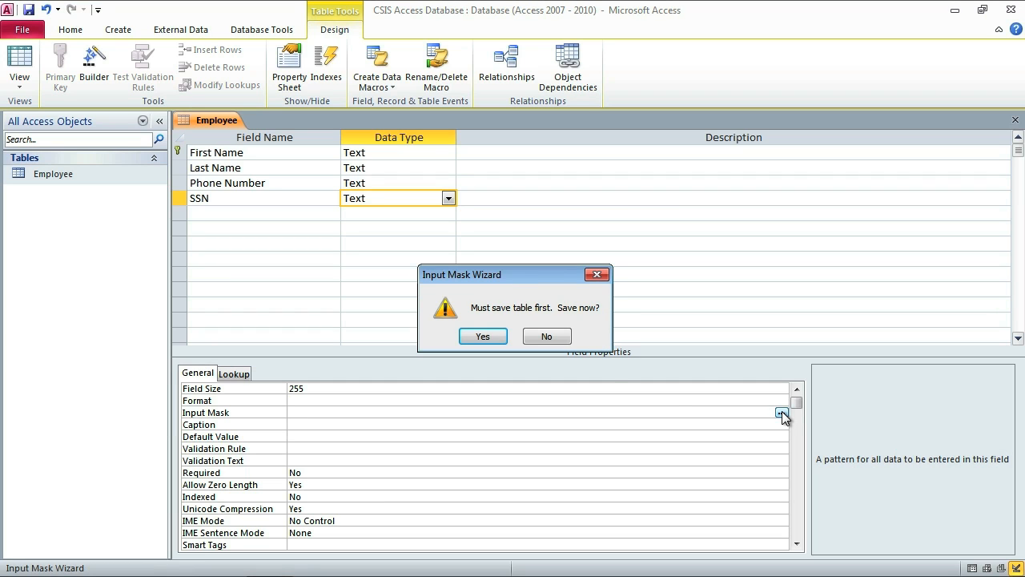
left_click(492, 340)
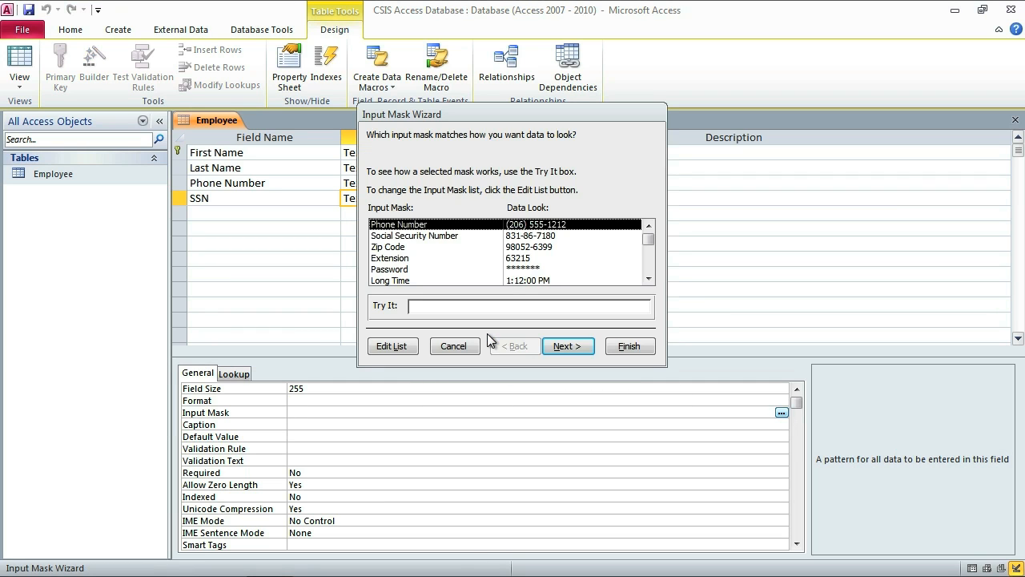
left_click(433, 237)
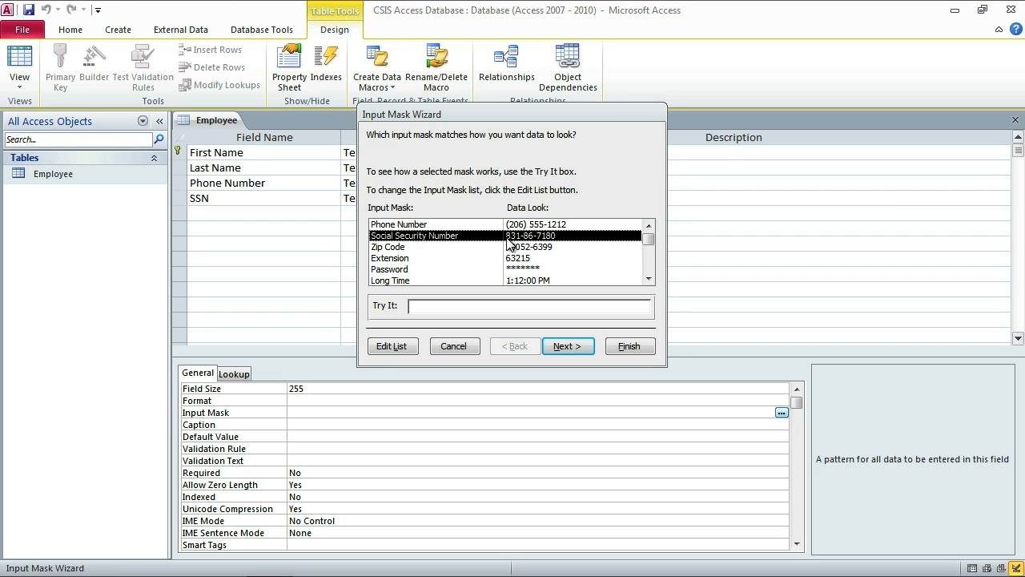
left_click(629, 346)
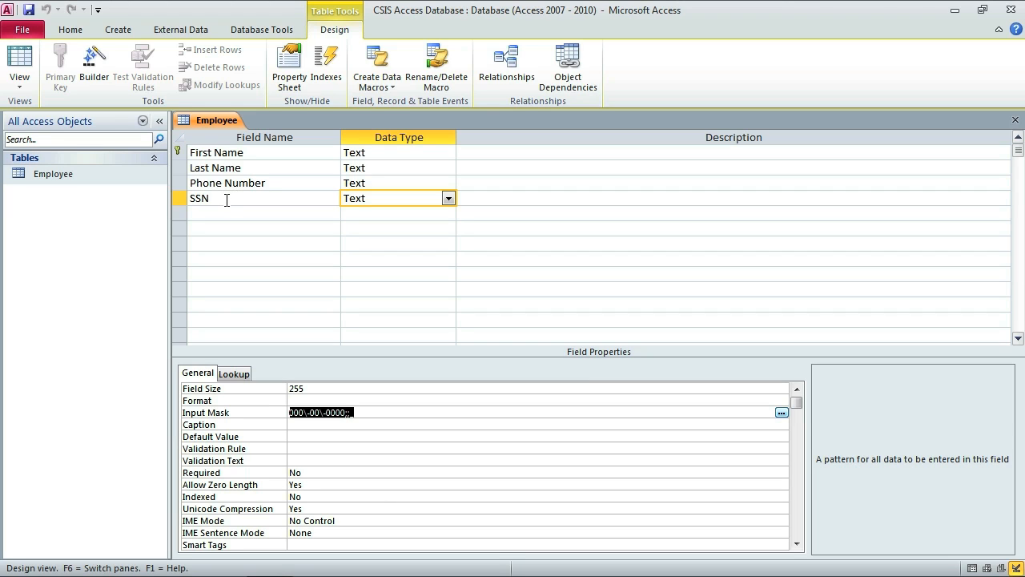
left_click(521, 201)
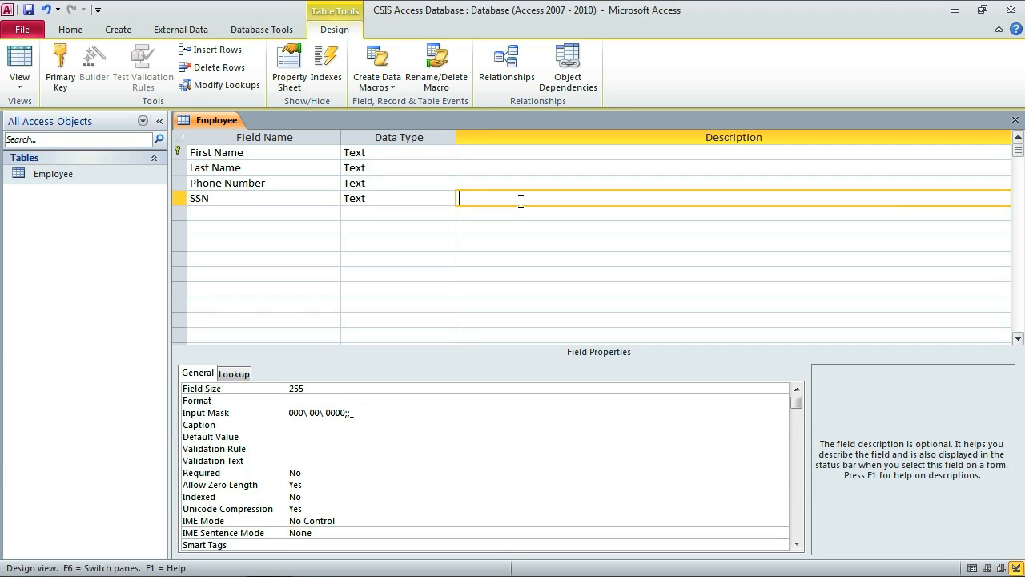
Enter 'Social Security Number' as the SSN description and review each field's properties.
type("Social Security Number")
key("Return")
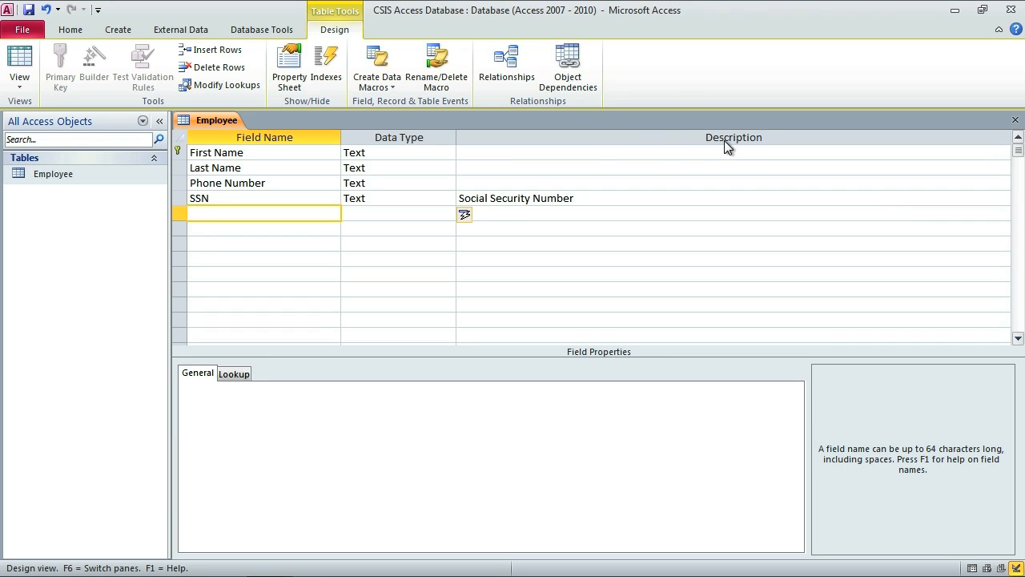
left_click(526, 165)
left_click(521, 150)
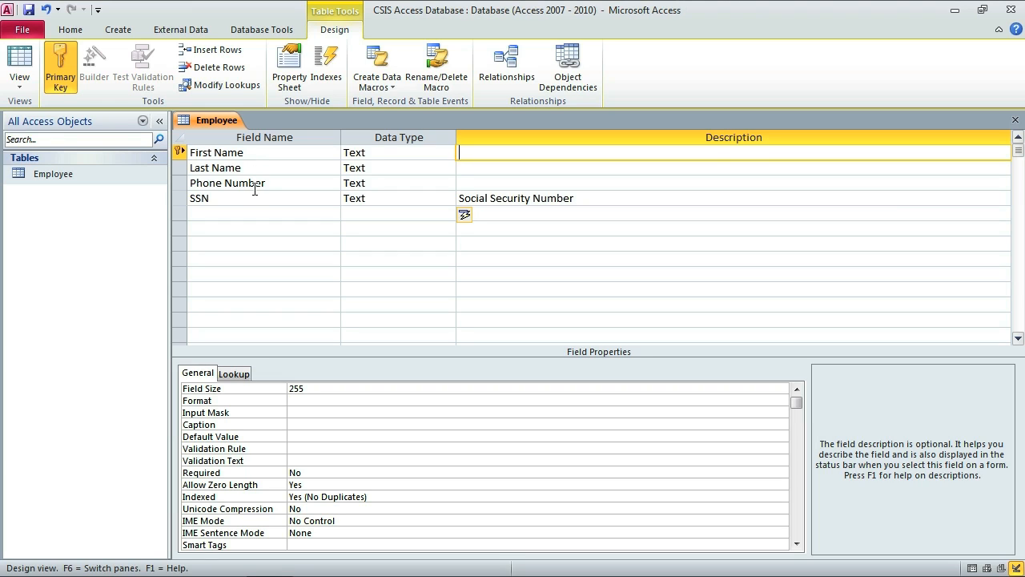
left_click(601, 197)
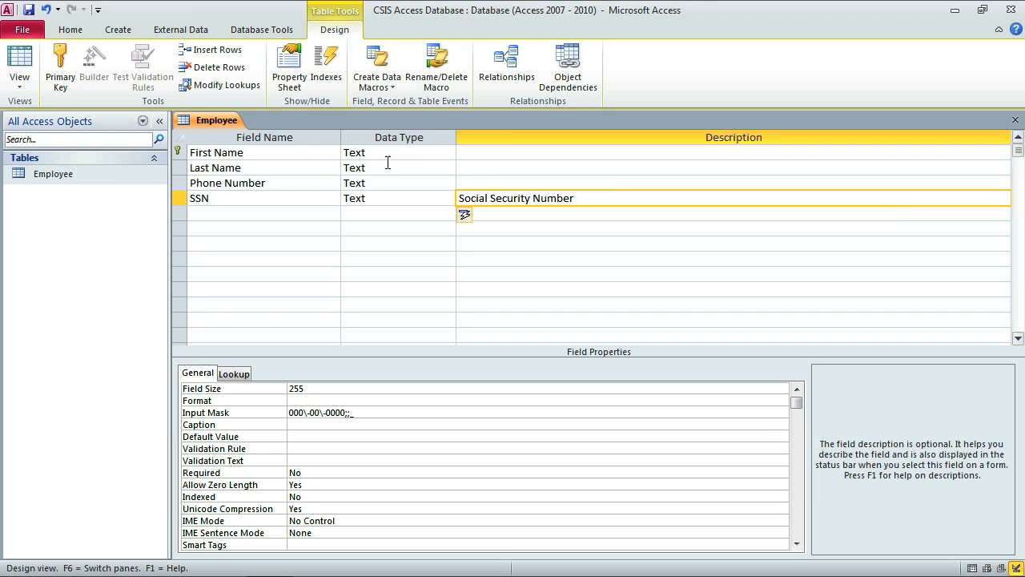
left_click(275, 154)
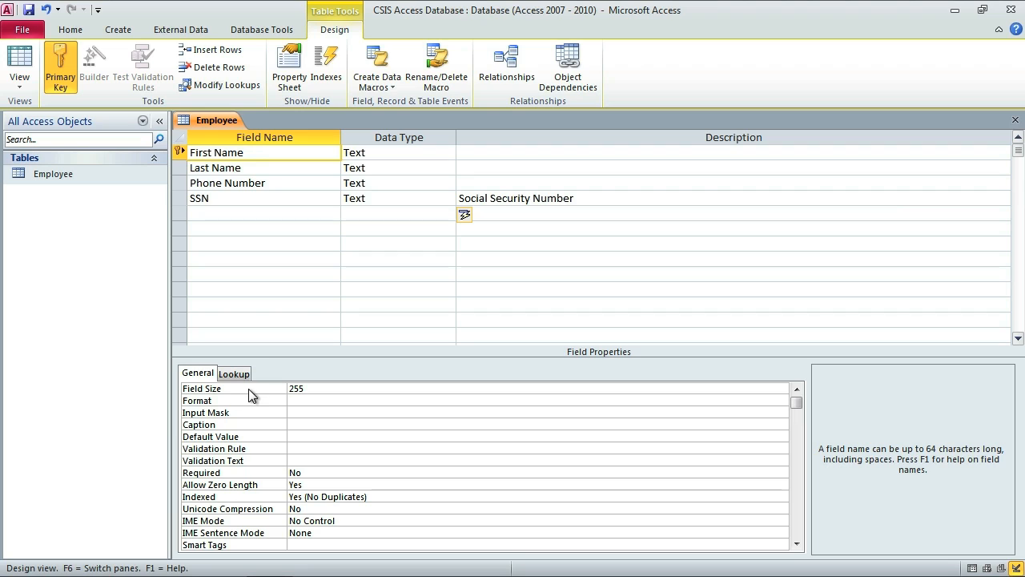
left_click(320, 389)
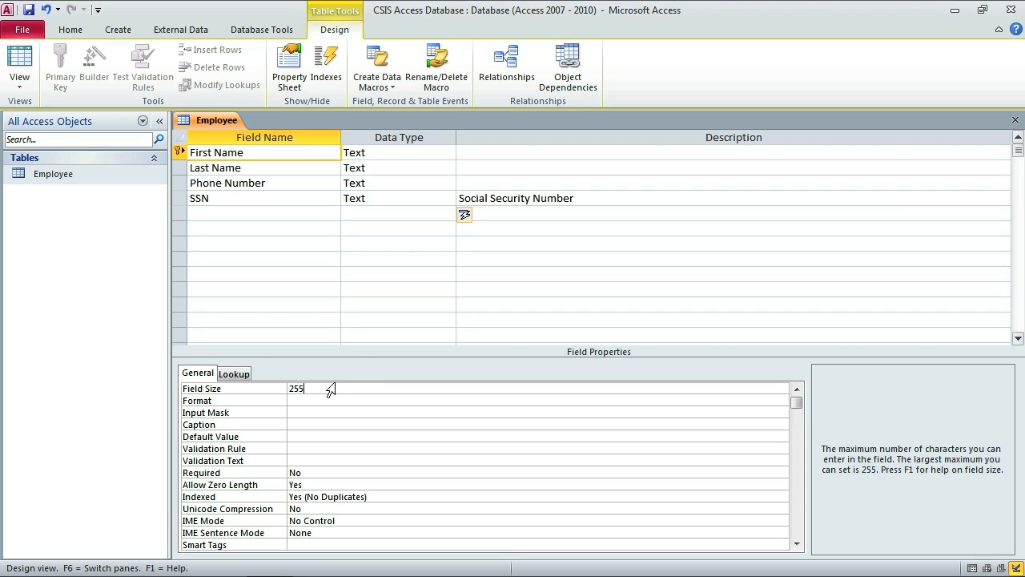
Set the First Name and Last Name field sizes to 30.
key("BackSpace")
key("BackSpace")
key("BackSpace")
type("30")
key("Return")
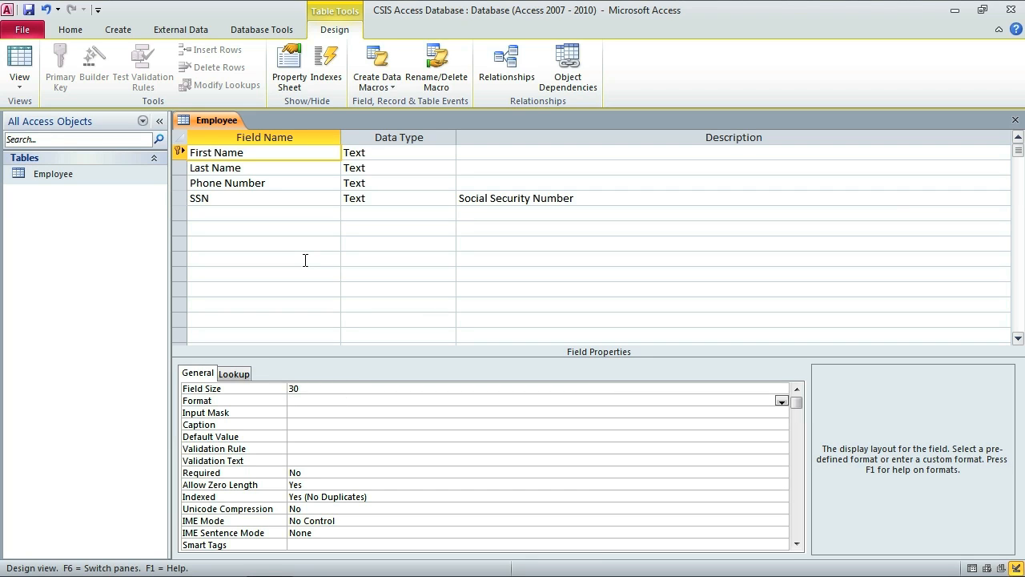
left_click(255, 168)
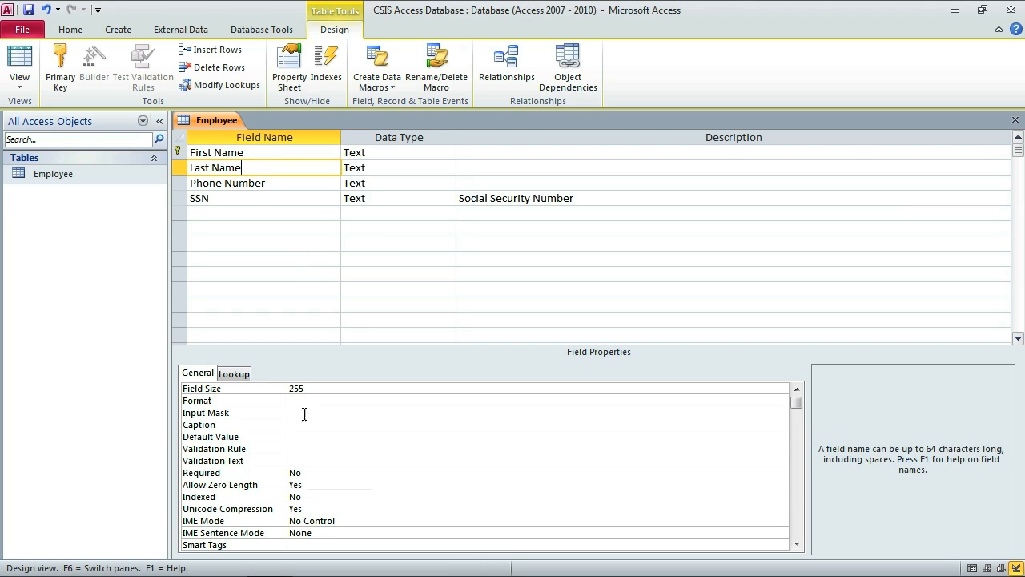
double_click(298, 390)
type("30")
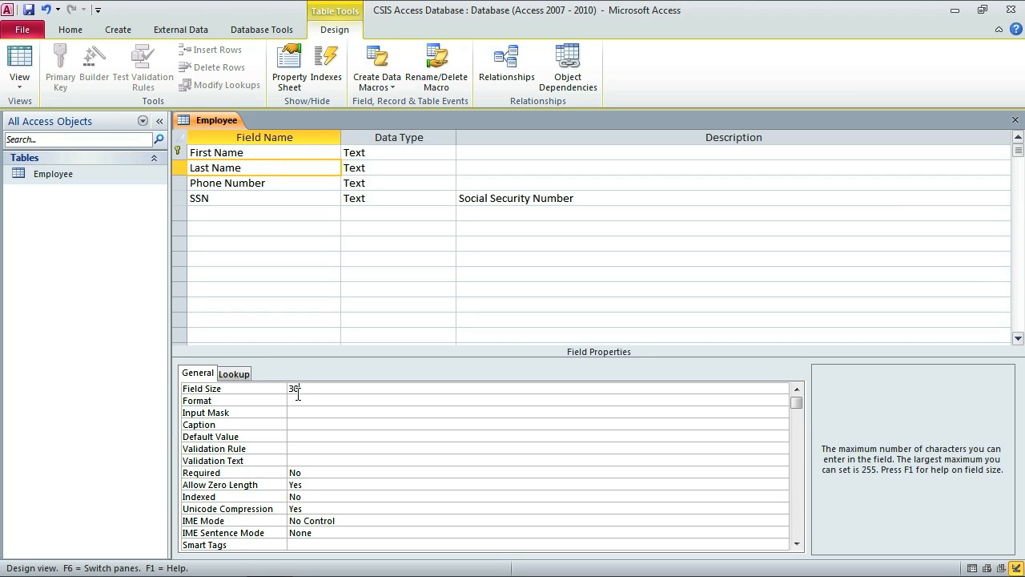
key("Return")
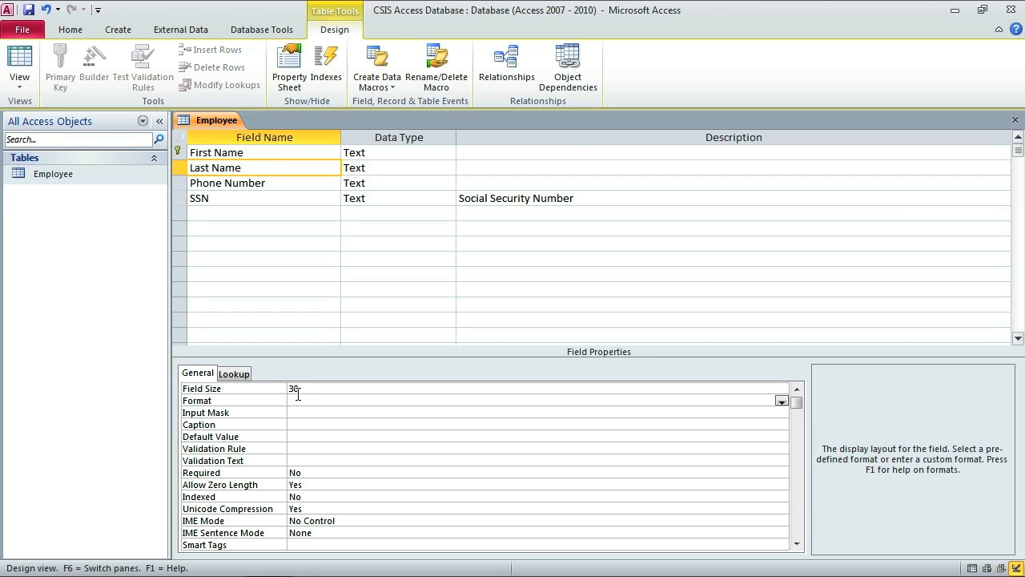
Set the Phone Number field size to 10 and the SSN field size to 9.
left_click(274, 183)
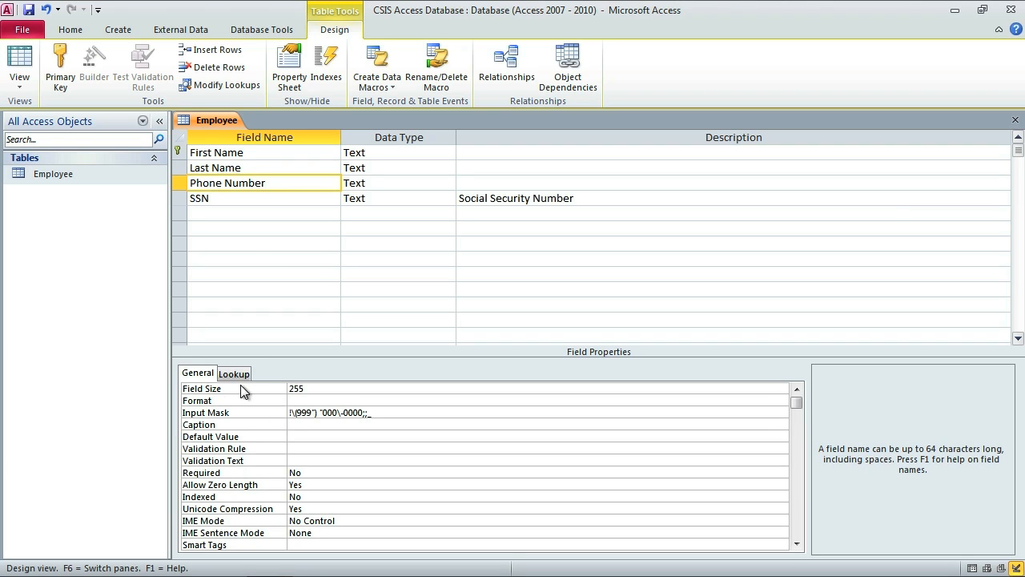
double_click(296, 389)
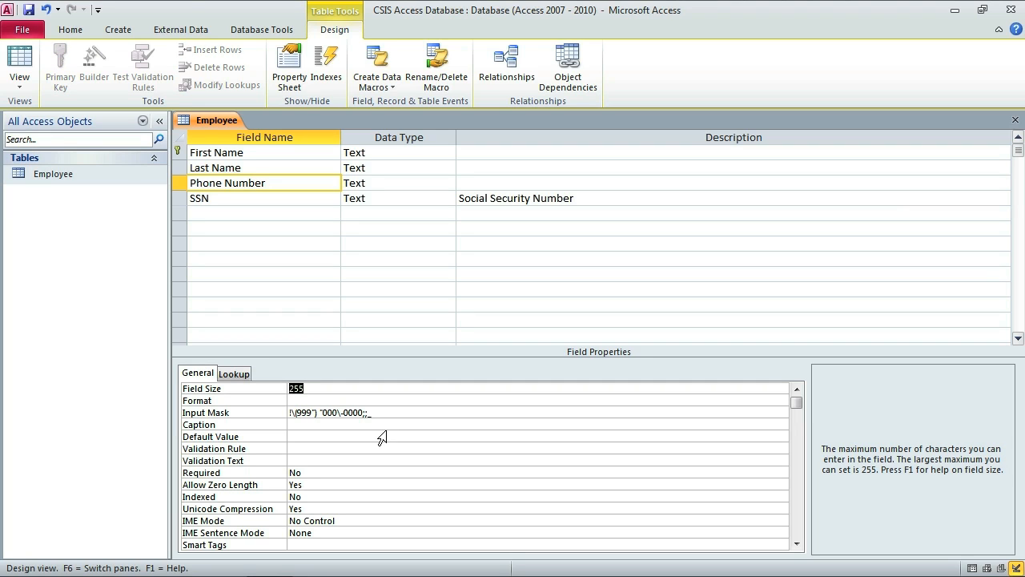
type("10")
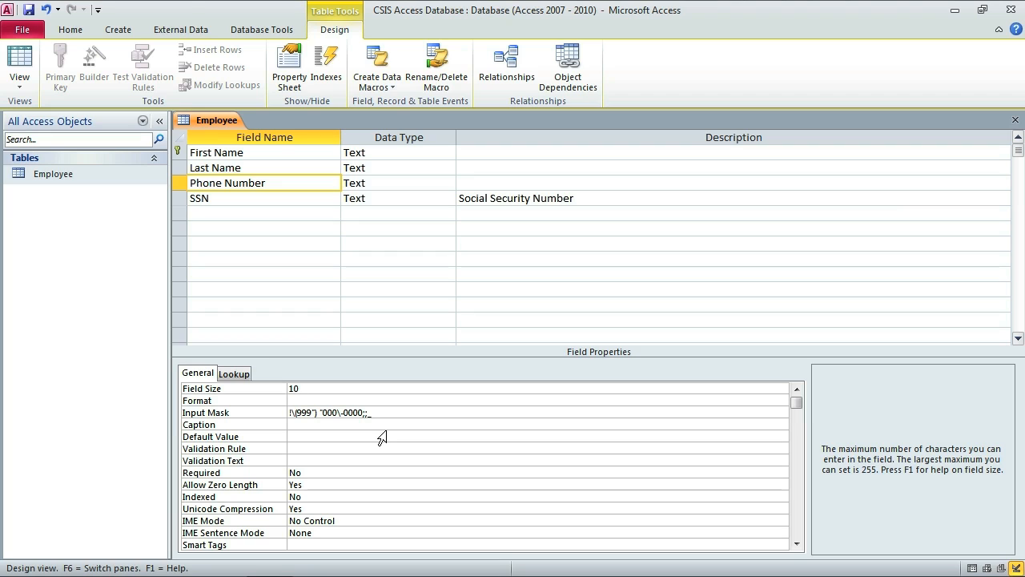
key("Tab")
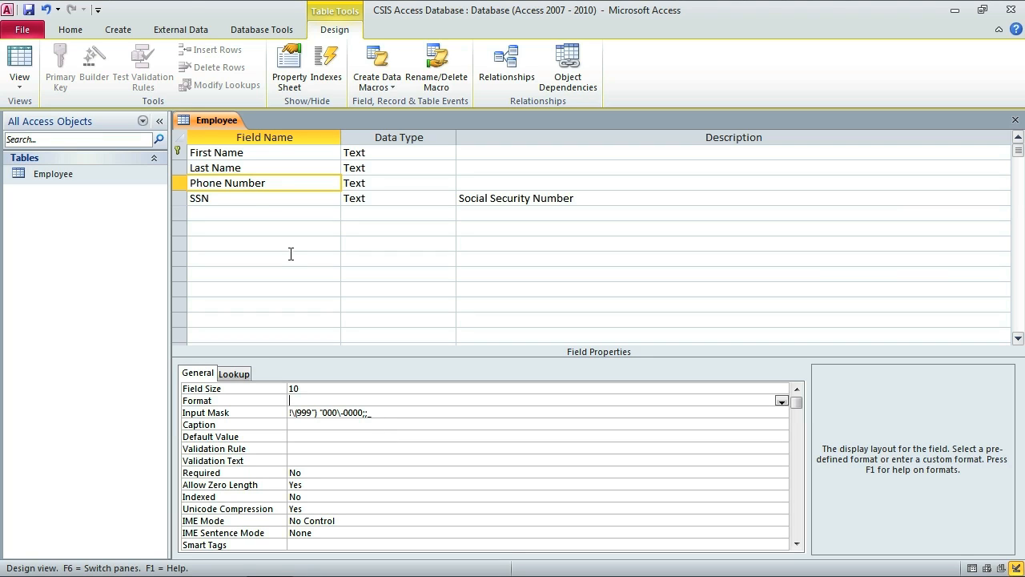
left_click(250, 198)
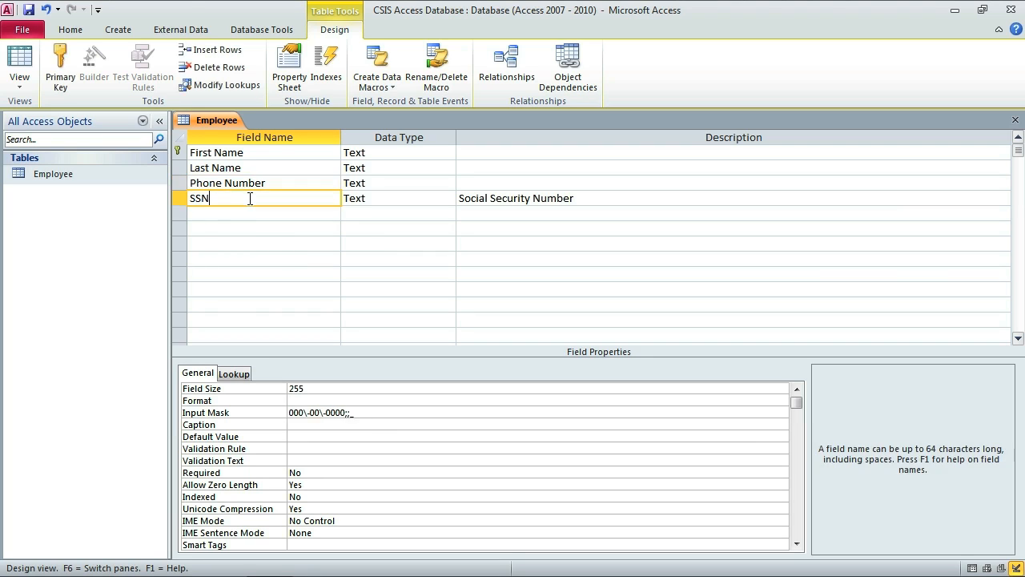
double_click(296, 389)
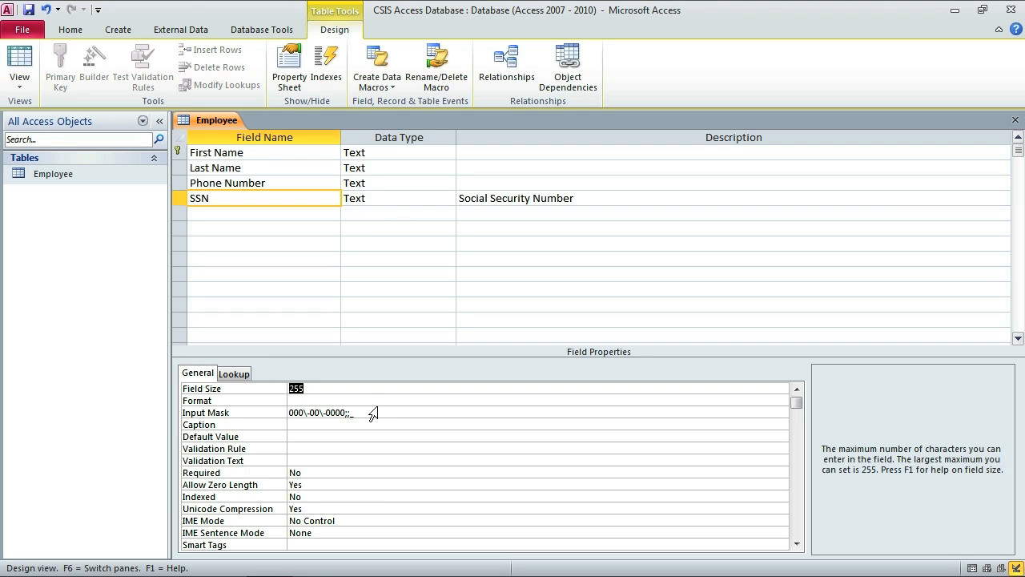
type("9")
key("Return")
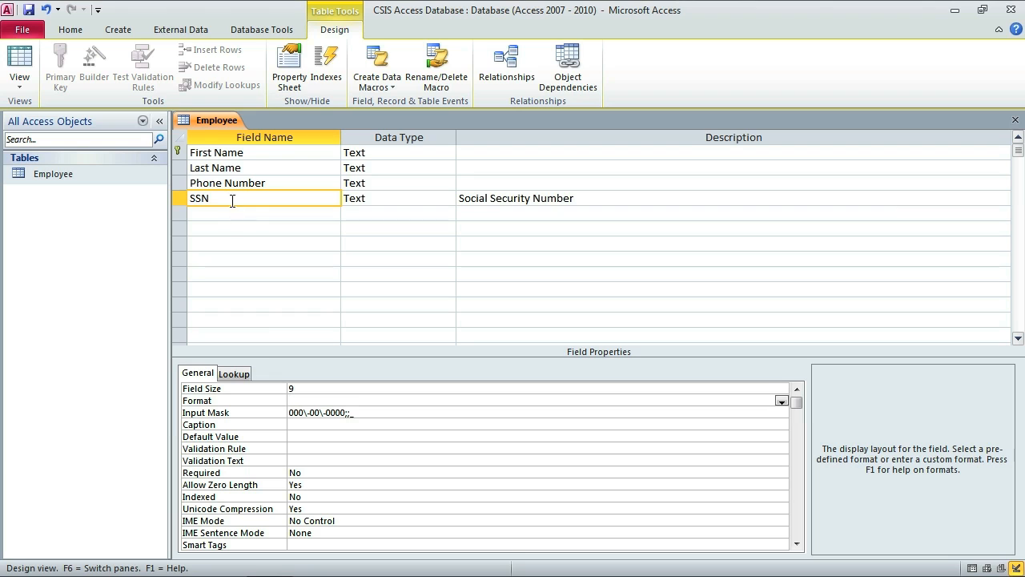
Review each field's properties, noting First Name is currently the primary key.
left_click(180, 182)
left_click(178, 167)
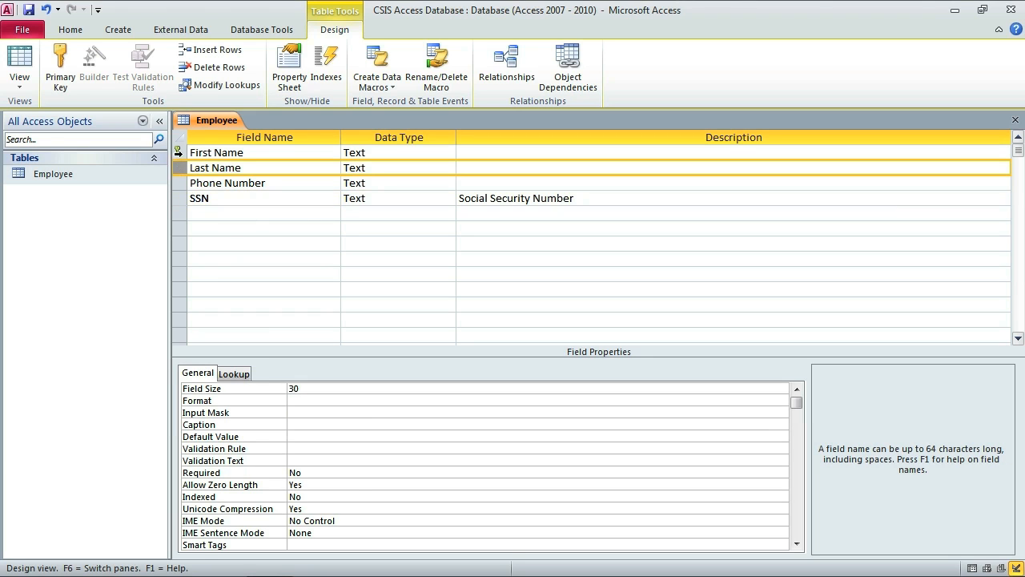
left_click(178, 152)
left_click(178, 168)
left_click(178, 183)
left_click(180, 198)
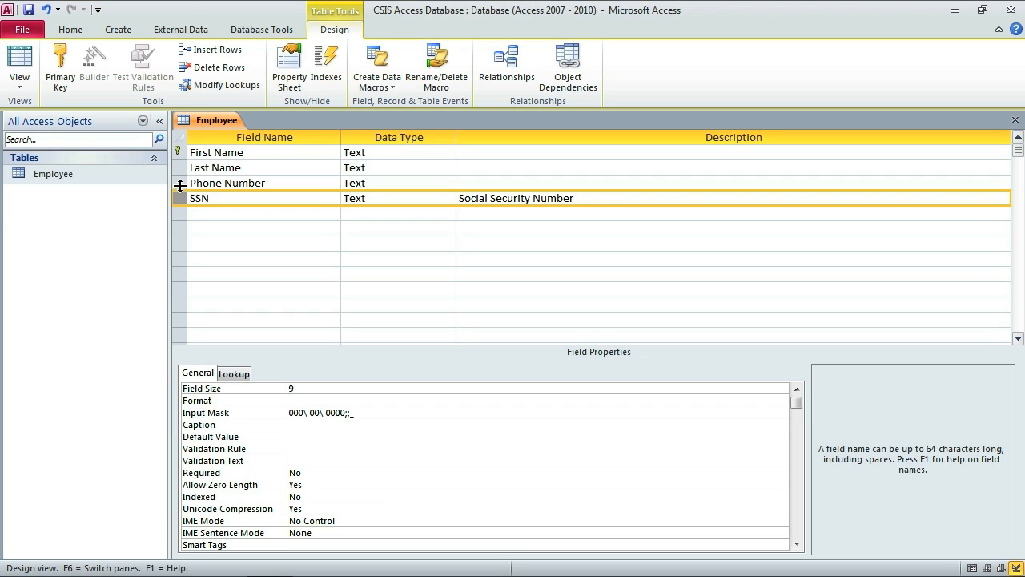
left_click(180, 184)
left_click(178, 168)
left_click(180, 152)
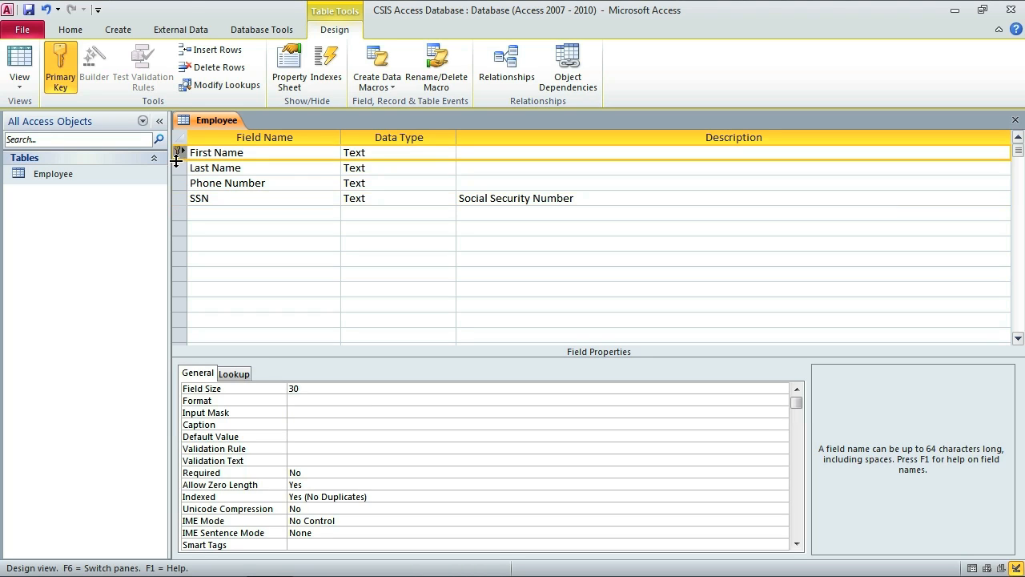
left_click(178, 165)
left_click(180, 182)
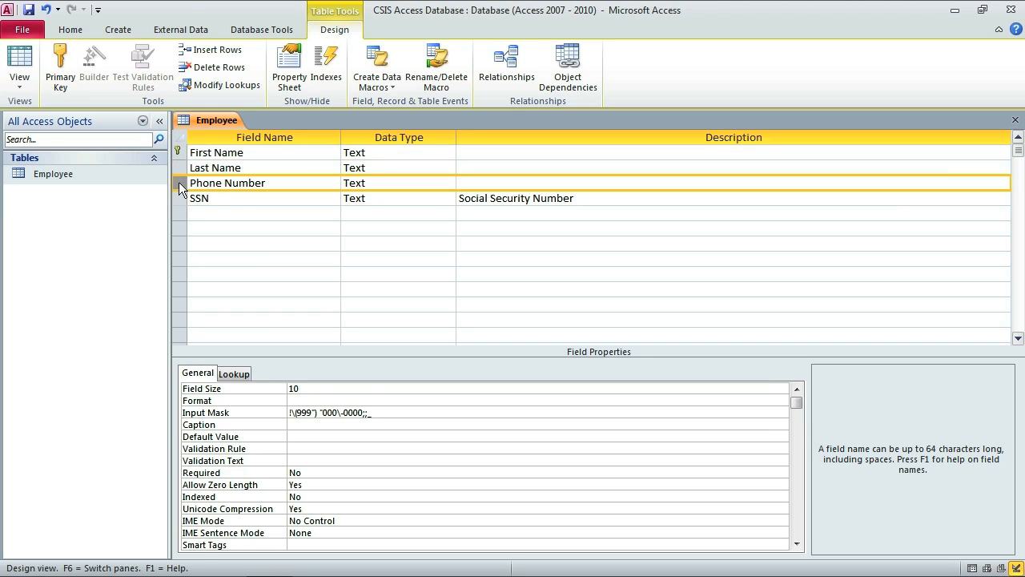
left_click(180, 157)
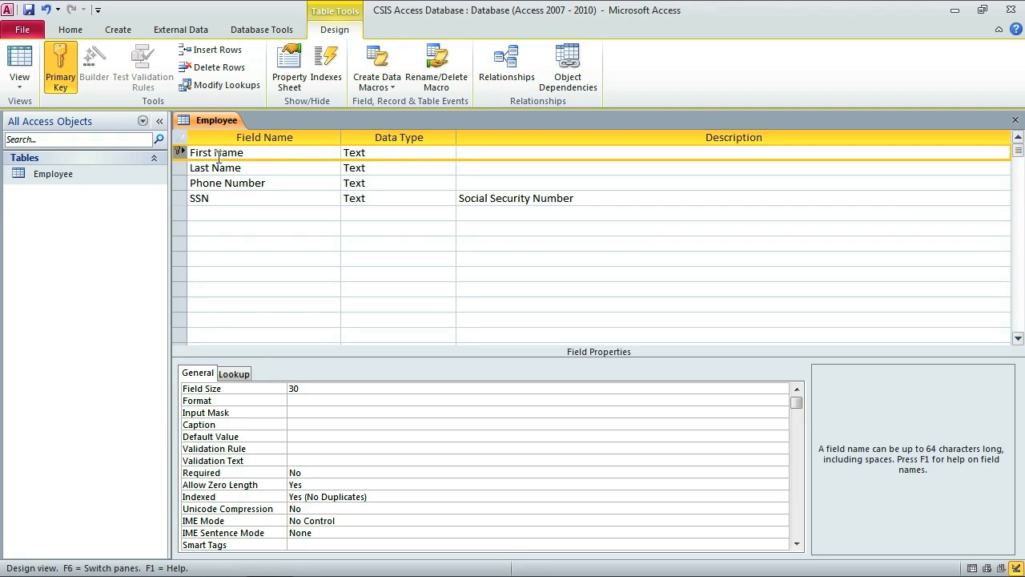
Make SSN the primary key in place of First Name.
left_click(179, 167)
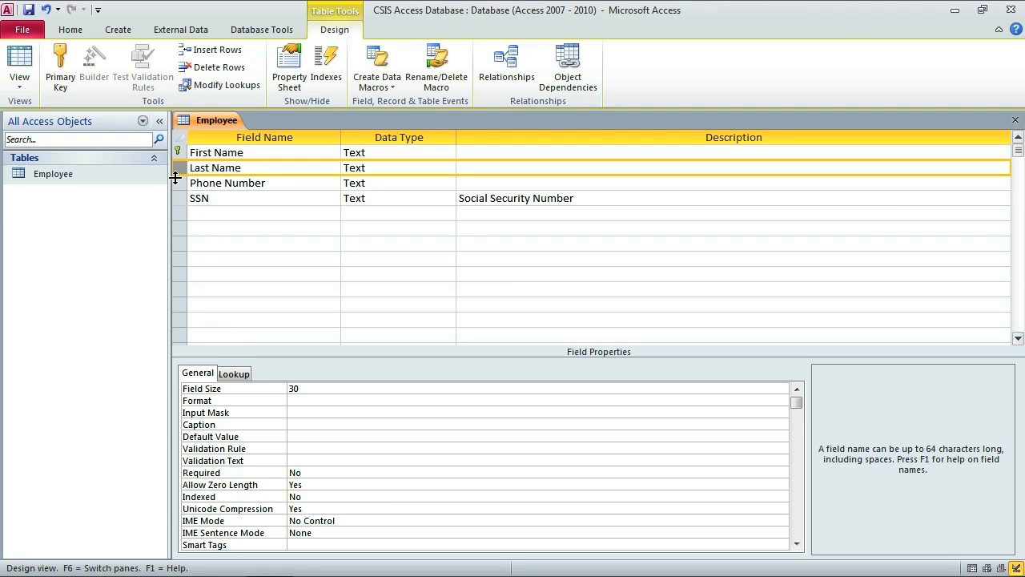
left_click(183, 185)
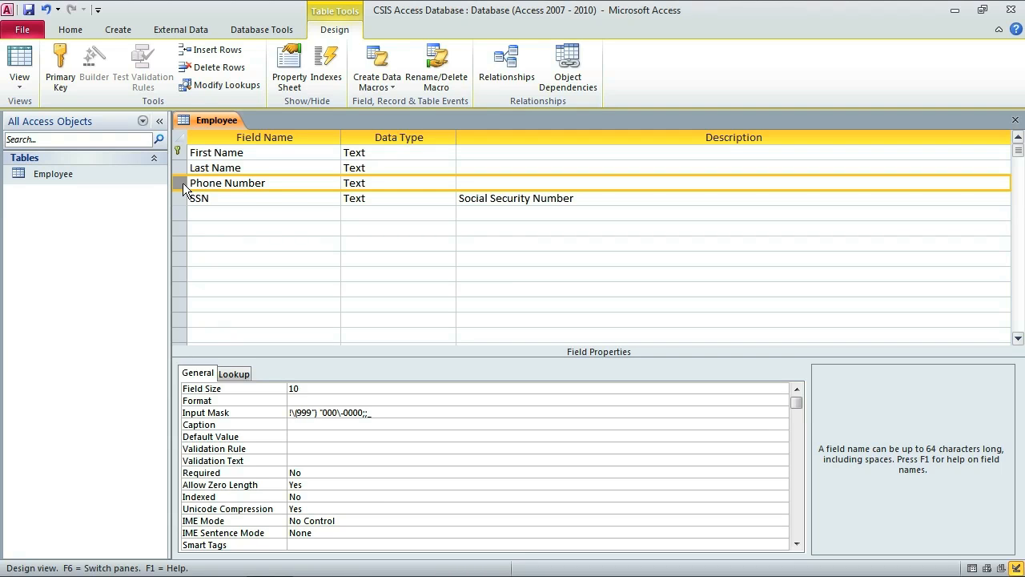
left_click(180, 197)
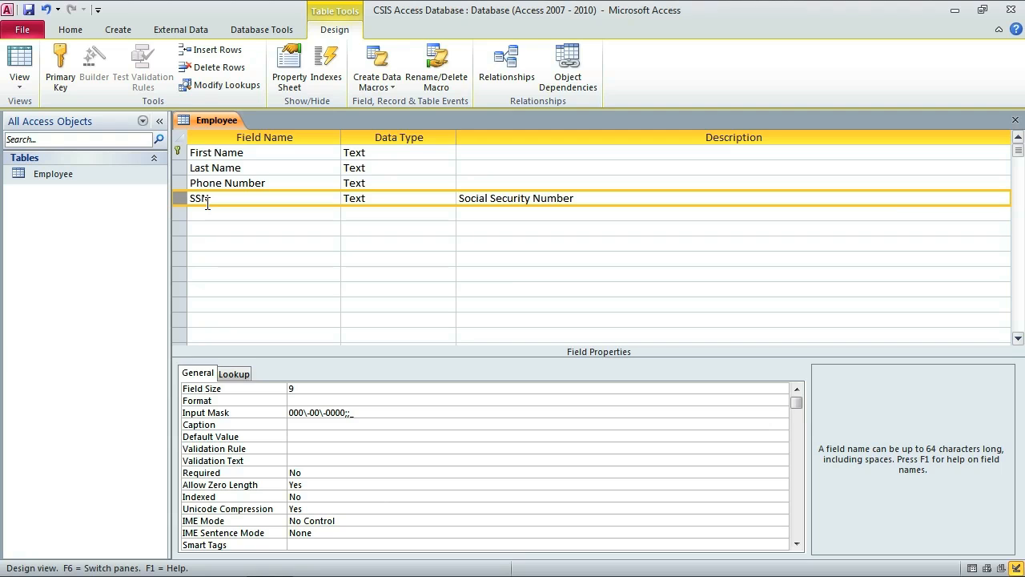
left_click(182, 194)
left_click(63, 62)
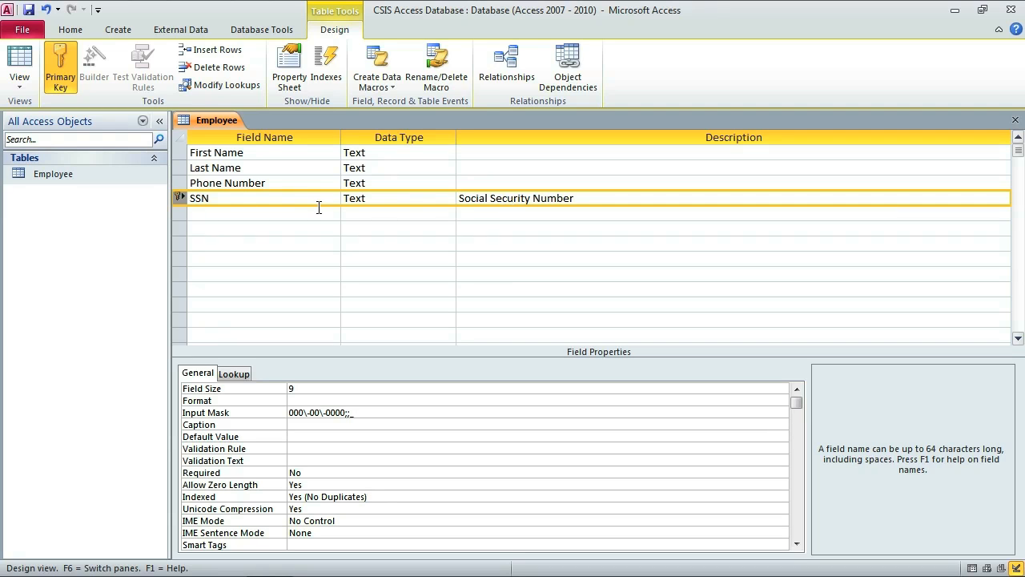
Save the Employee table, switch to Datasheet View, and widen the First Name, Last Name, Phone Number and SSN columns.
left_click(22, 62)
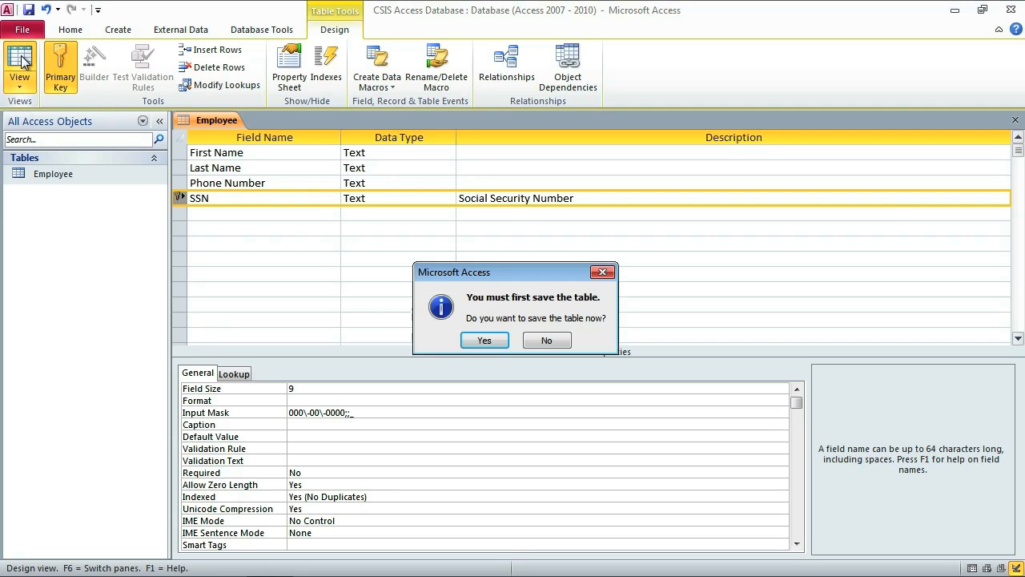
left_click(484, 340)
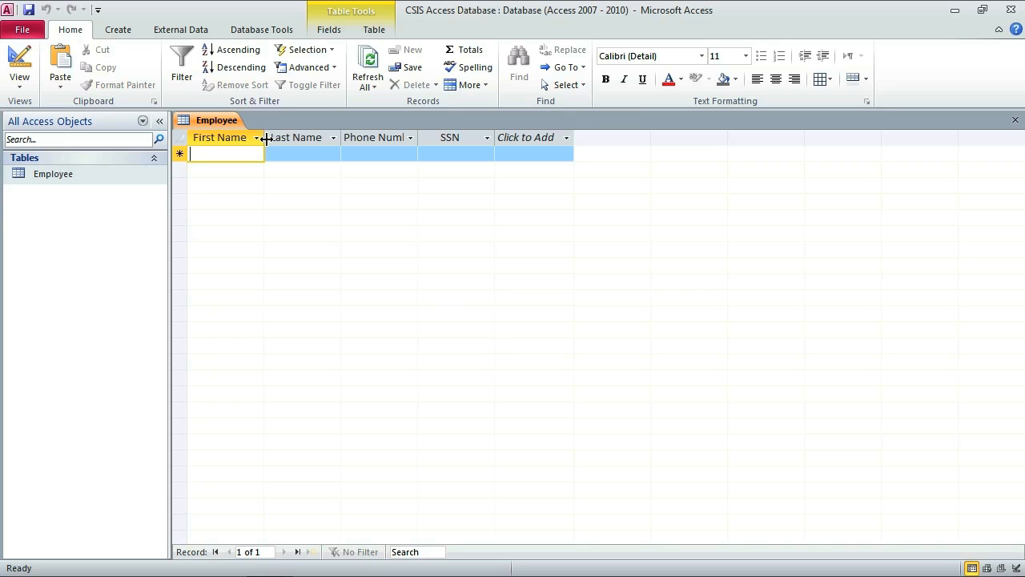
left_click_drag(265, 138, 291, 138)
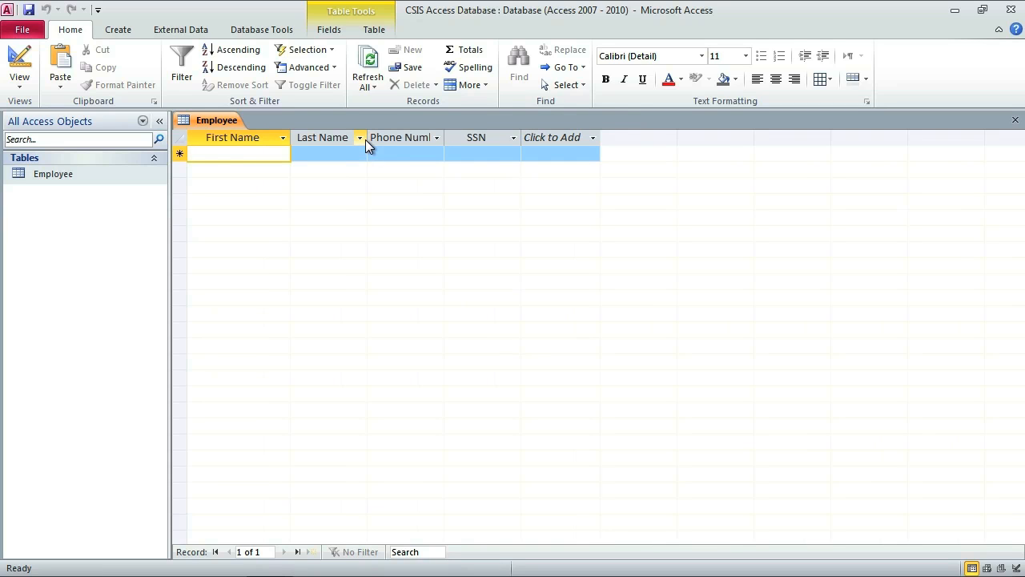
left_click_drag(366, 138, 406, 138)
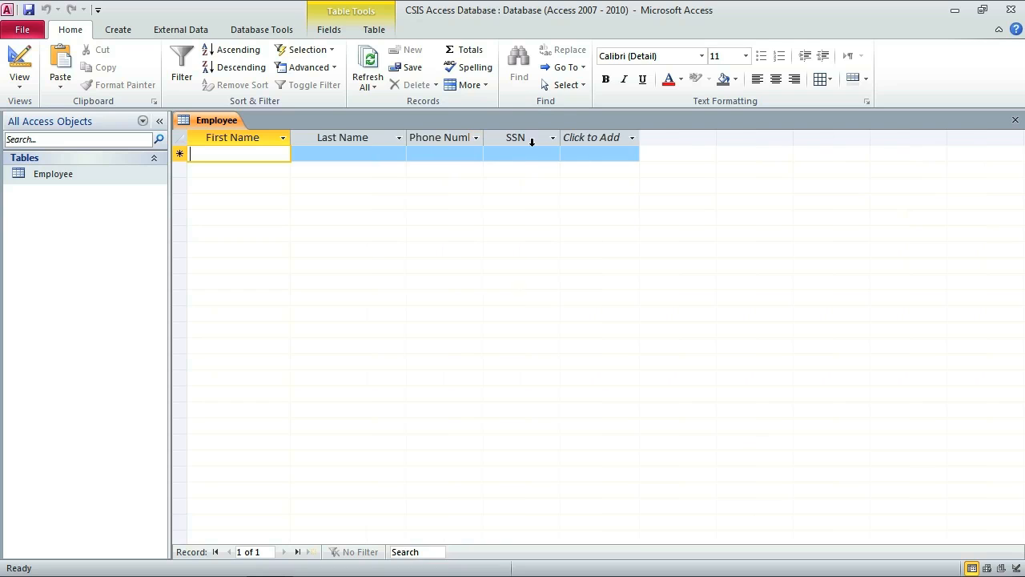
left_click_drag(485, 138, 528, 137)
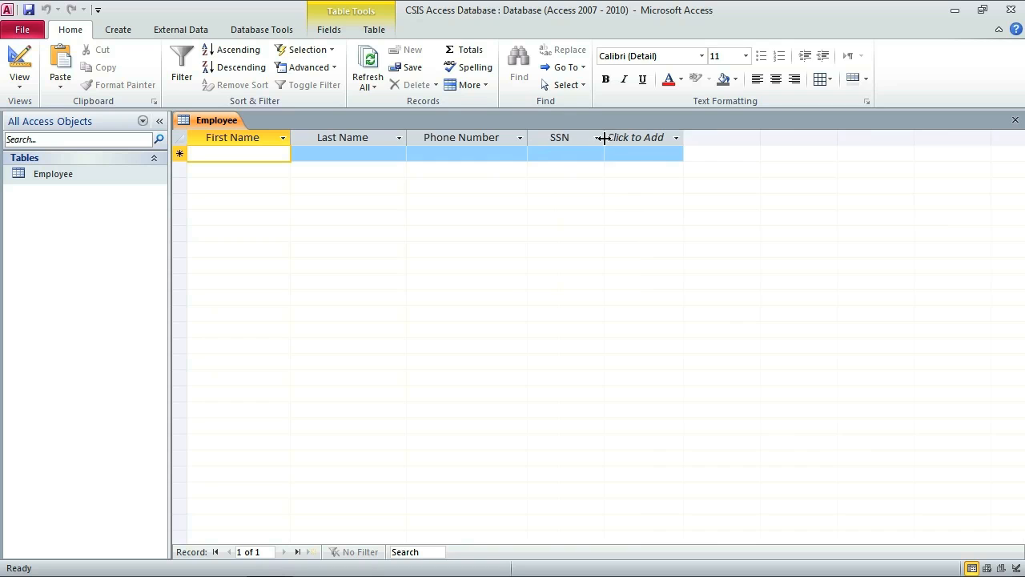
left_click_drag(602, 139, 639, 139)
left_click(656, 138)
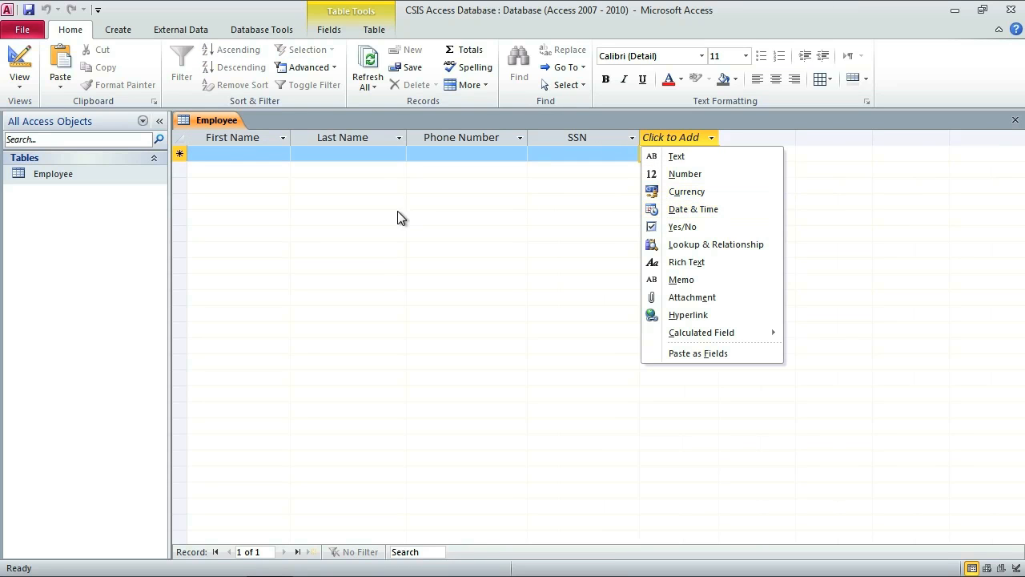
left_click(230, 152)
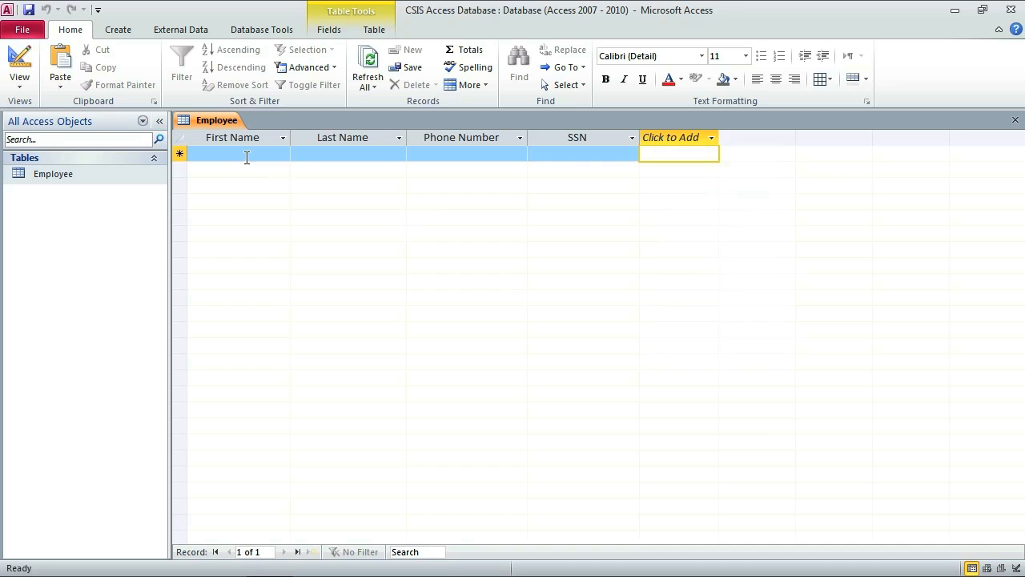
Enter the first employee's first name, last name, phone number and SSN in row 1.
left_click(247, 157)
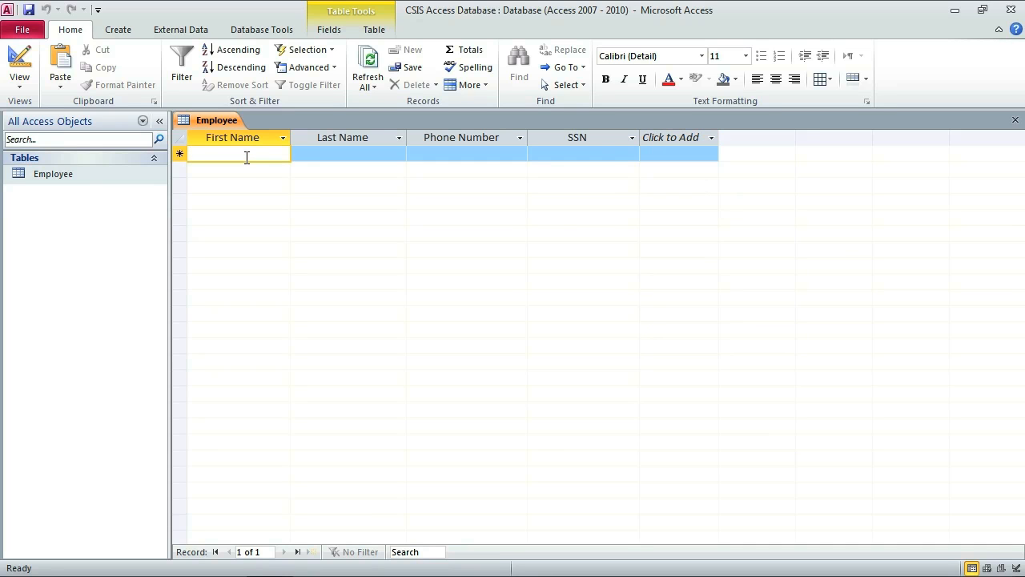
key("Tab")
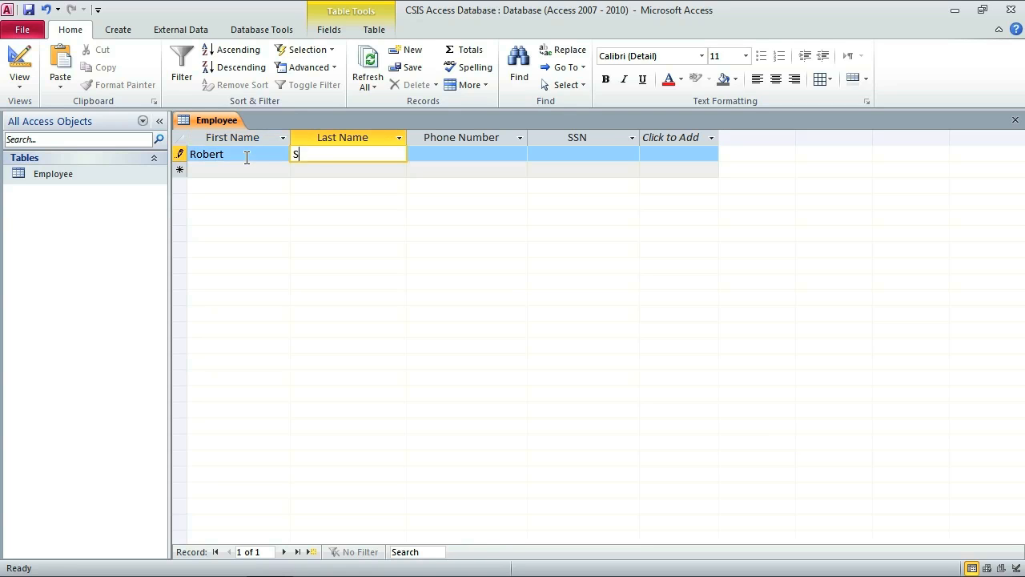
key("Tab")
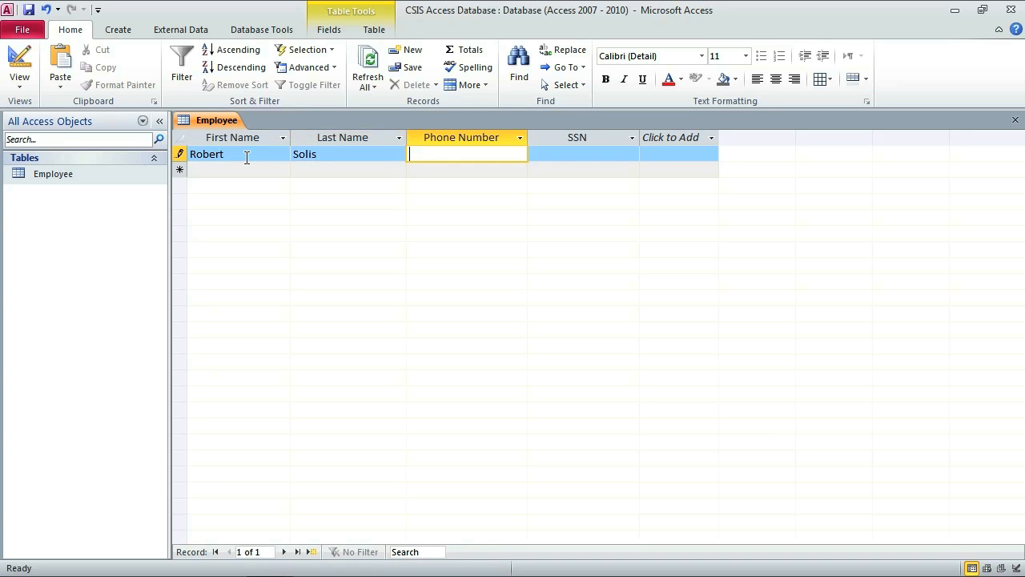
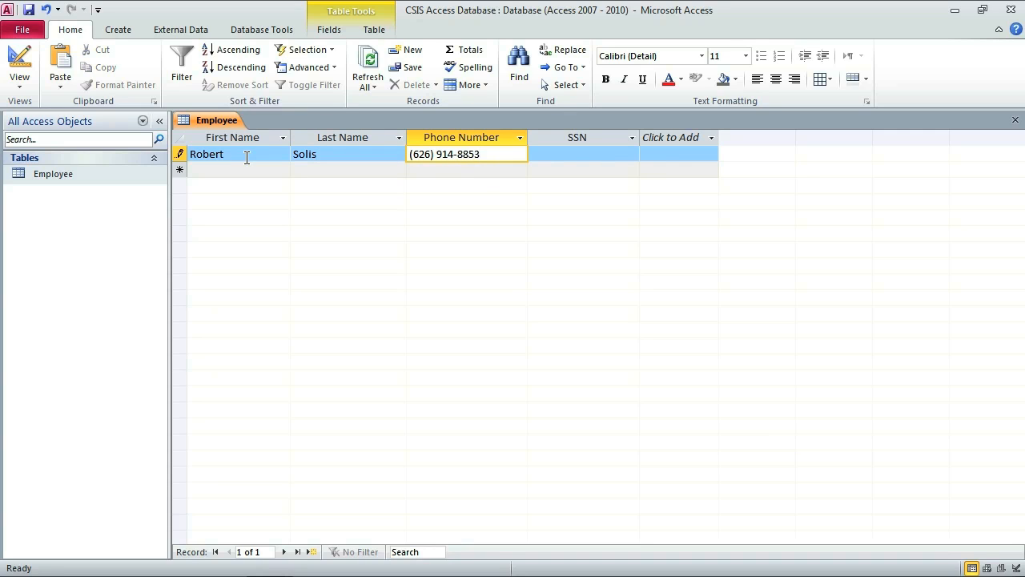
key("Tab")
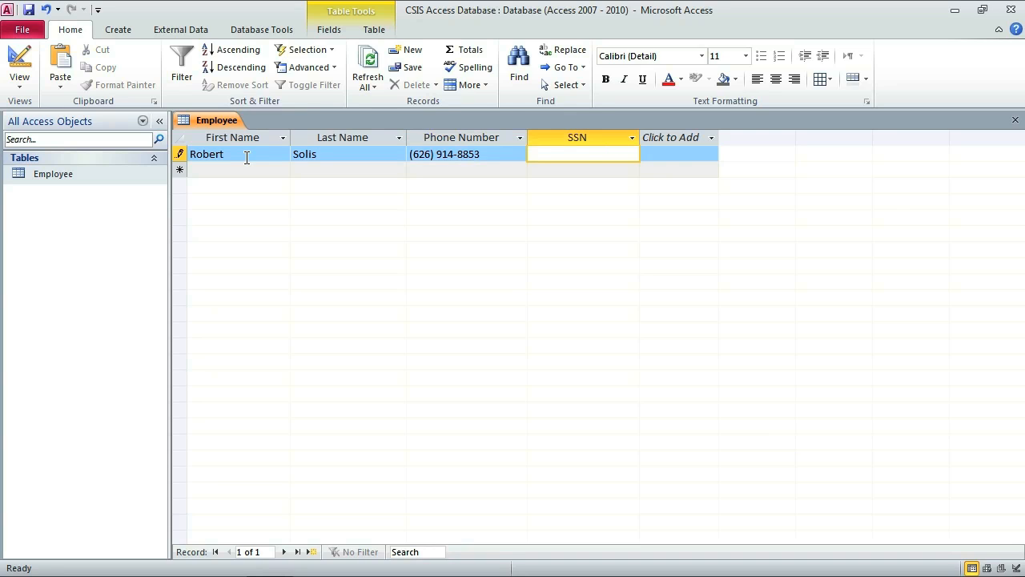
type("111-11-111")
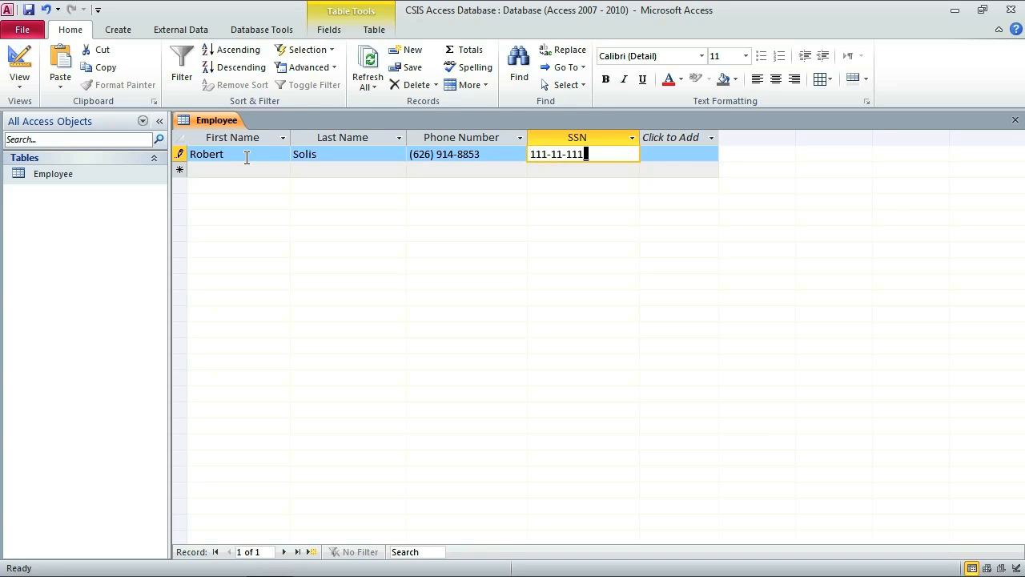
type("1")
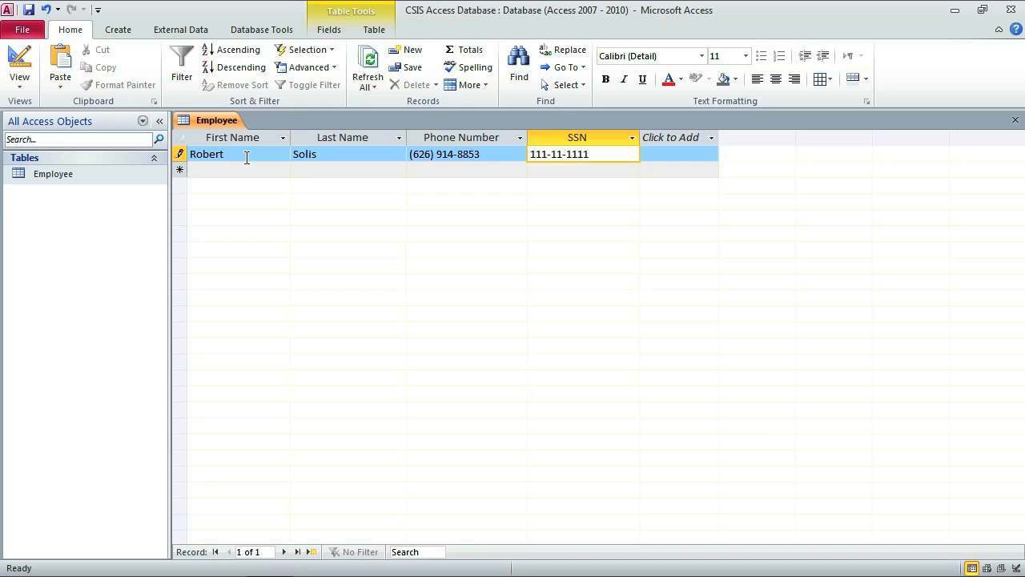
key("Tab")
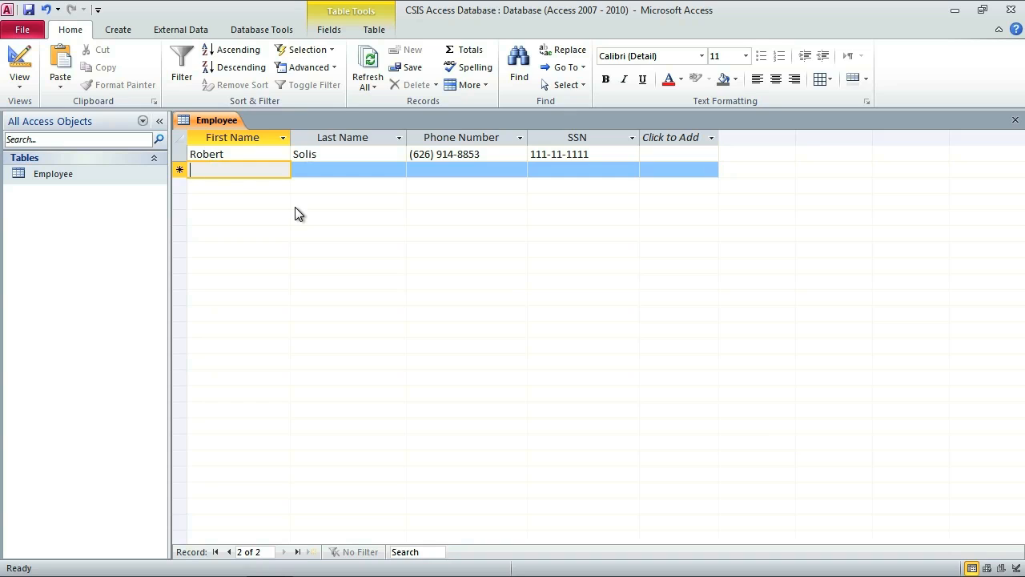
Add a second employee row with the person's name, phone number and SSN.
key("Tab")
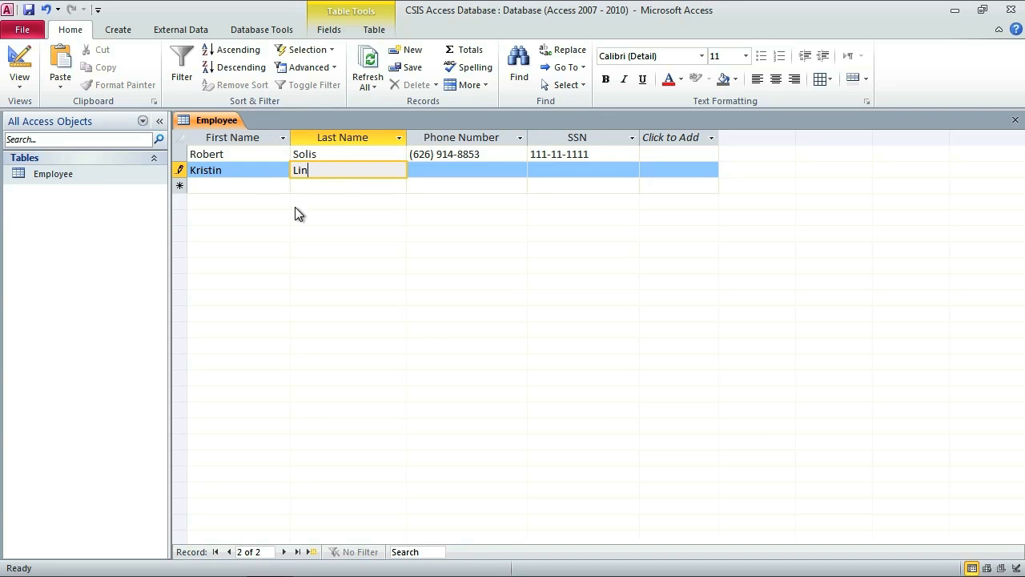
key("Tab")
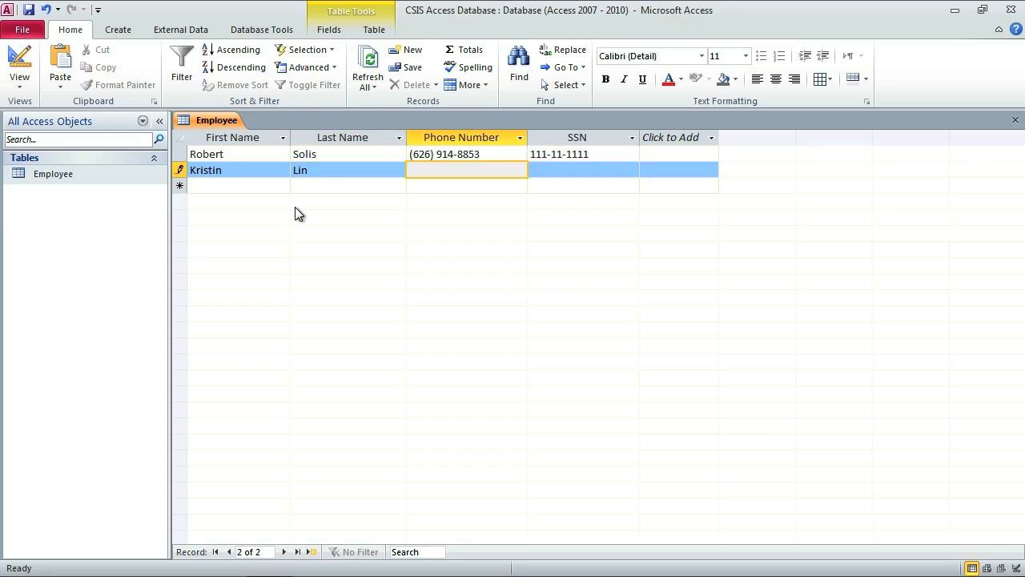
type("714) ")
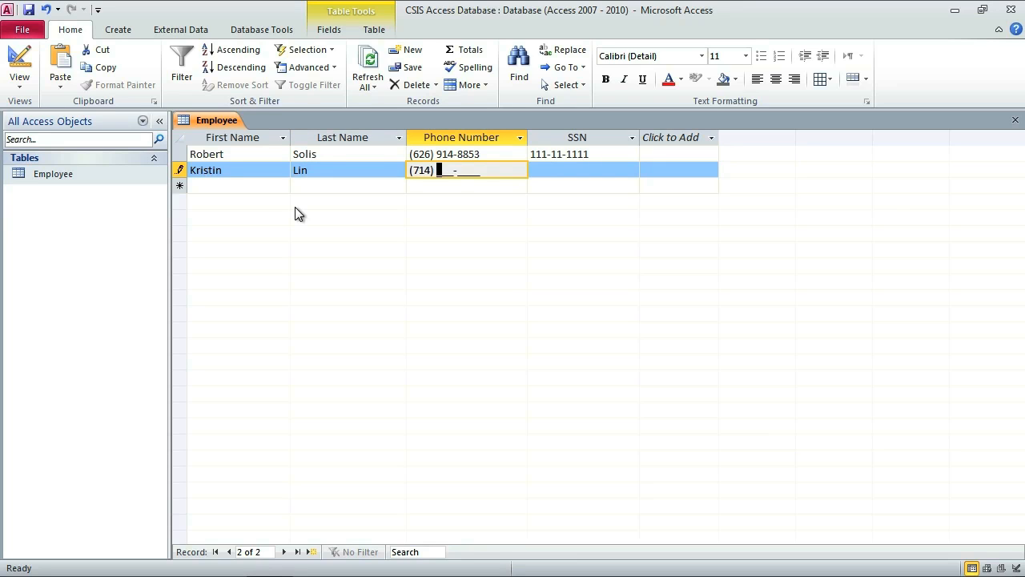
type("222-2222")
key("Tab")
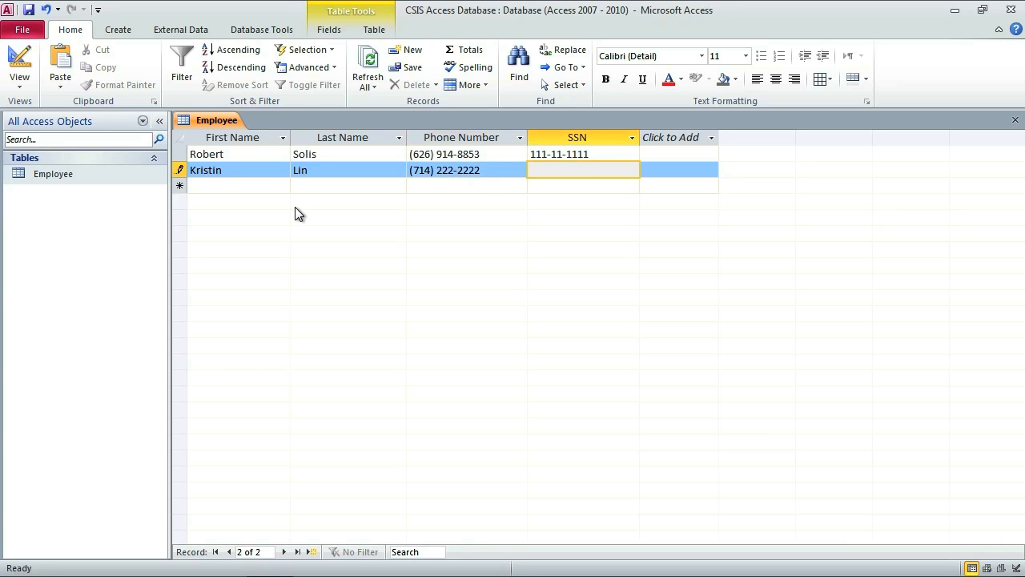
type("333333333")
key("Tab")
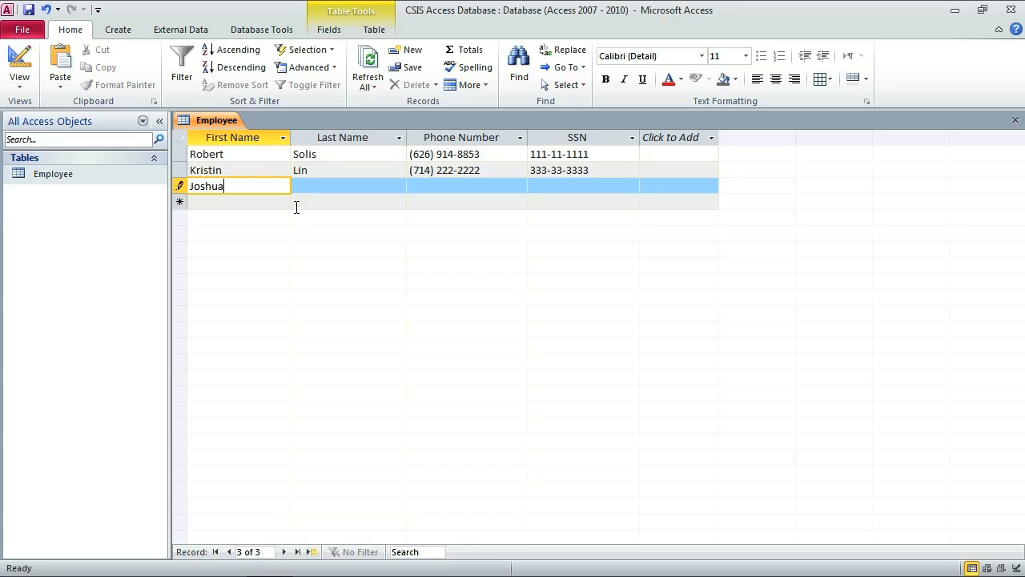
Add a third employee row with name, phone number and SSN.
key("Tab")
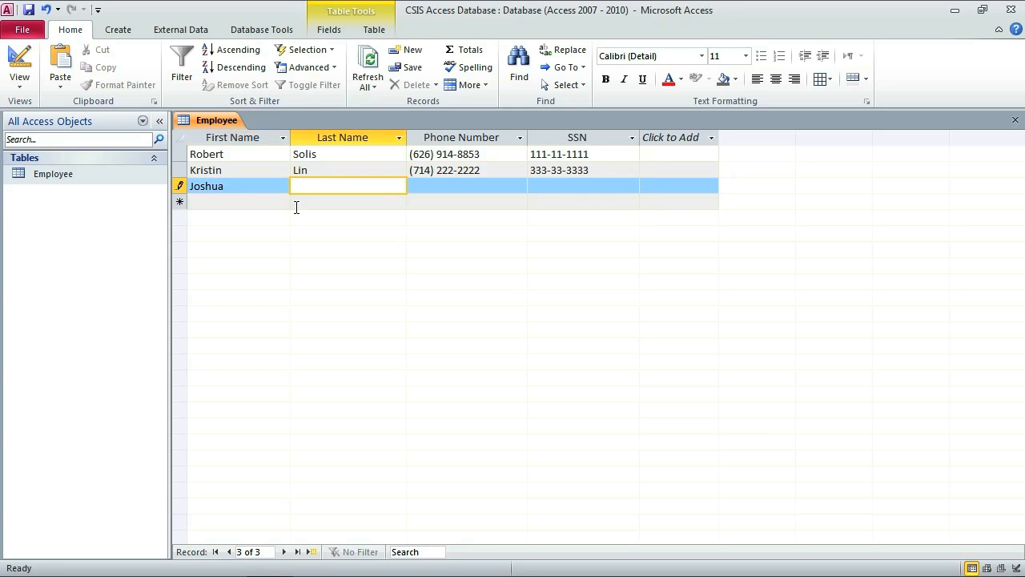
key("Tab")
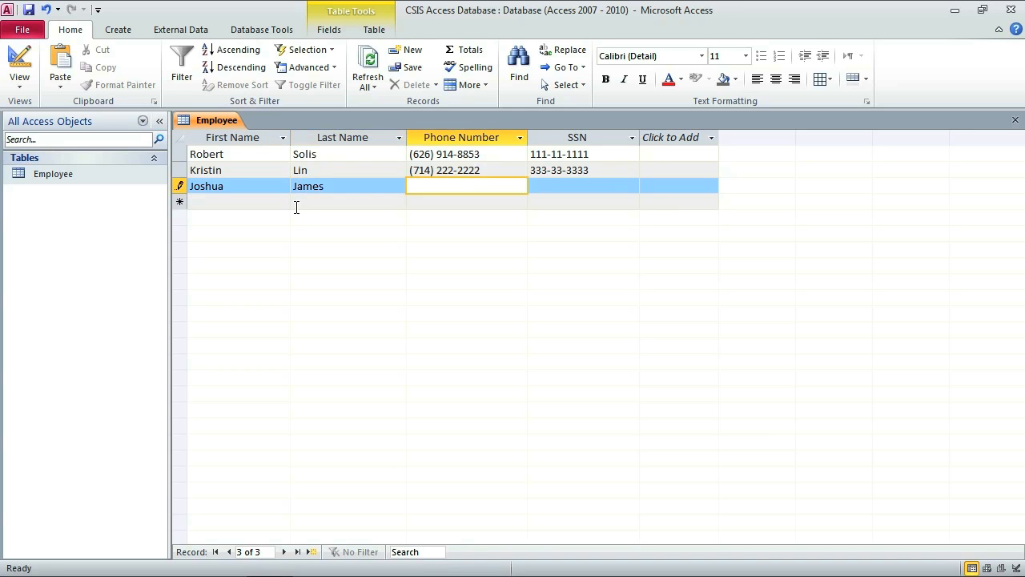
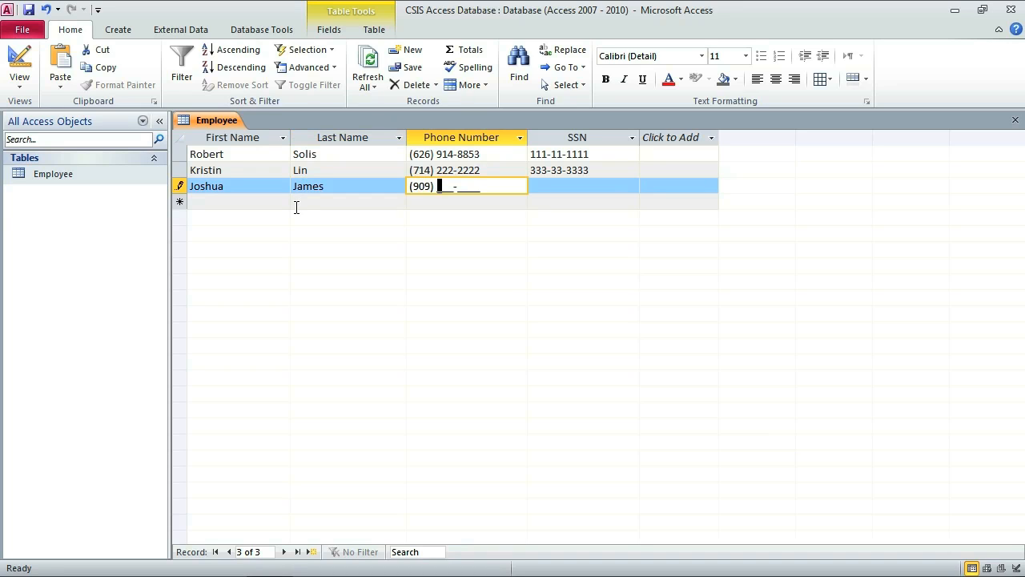
key("Tab")
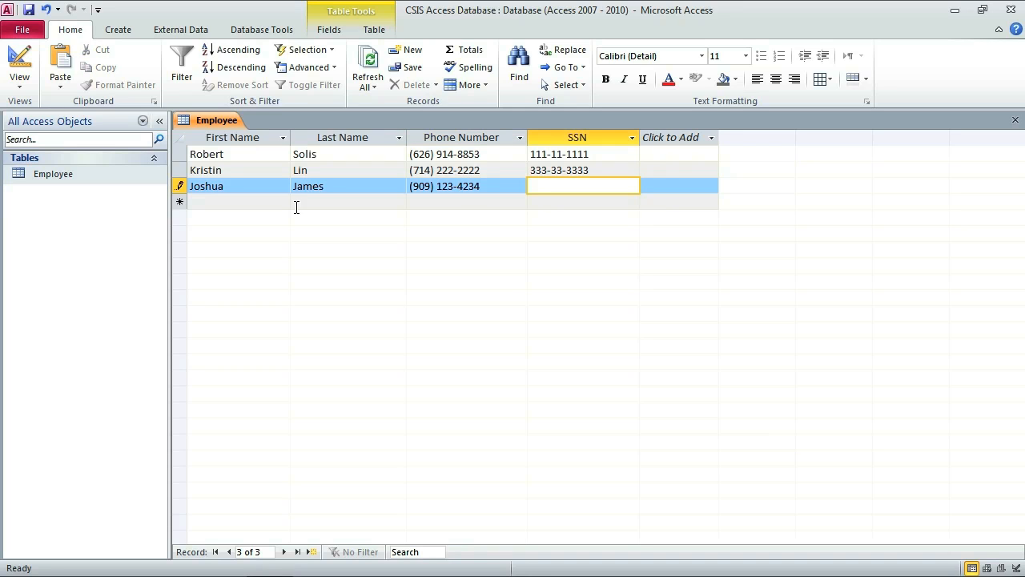
type("555555555")
key("Tab")
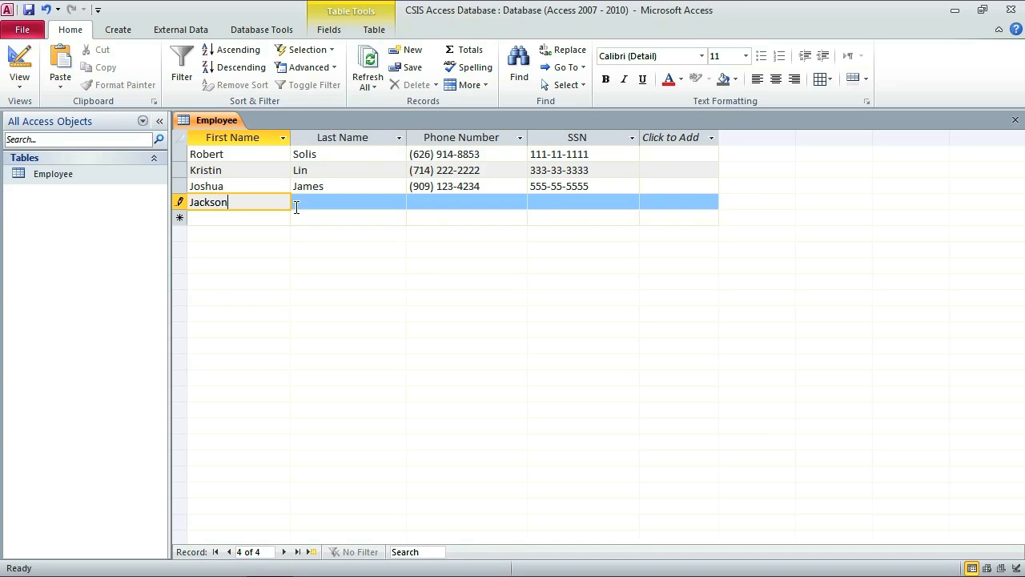
Add the fourth employee, correcting the last name, then fill in phone number and SSN.
key("Tab")
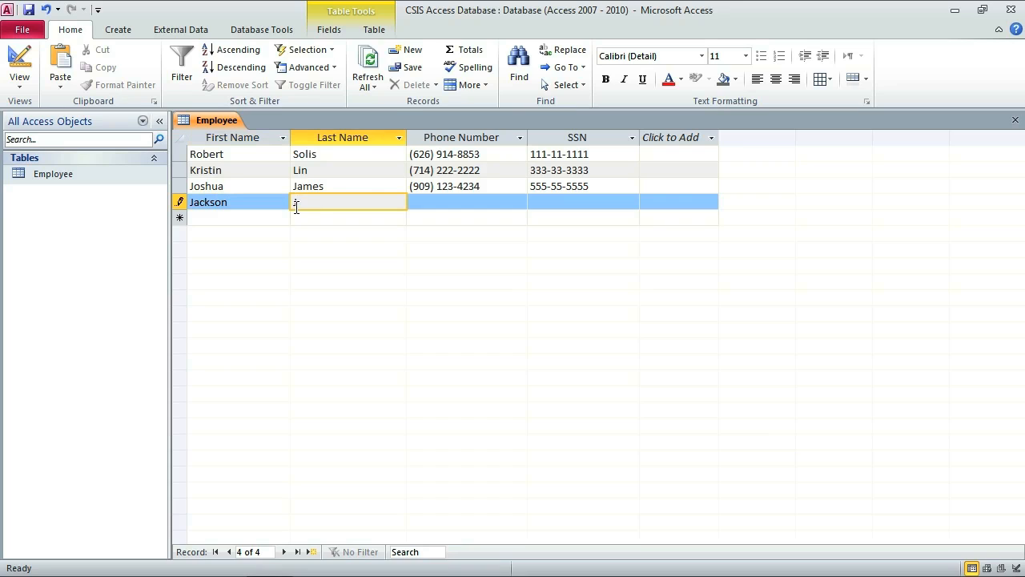
key("Tab")
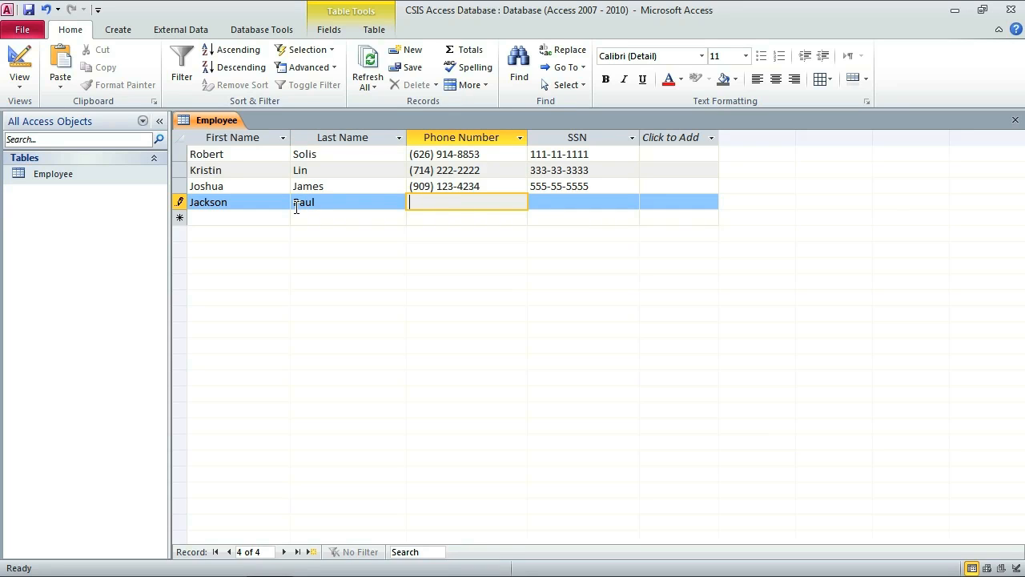
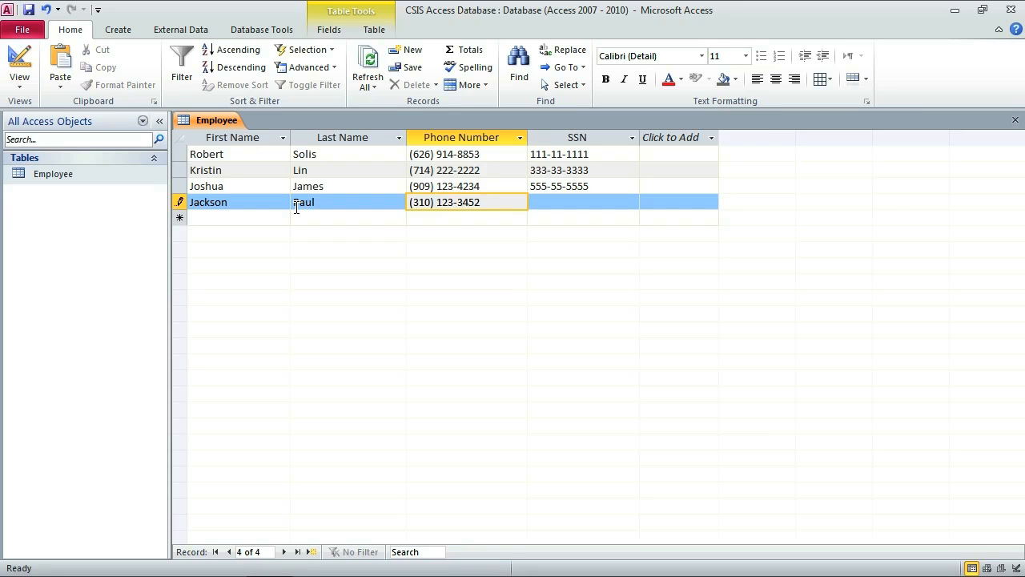
key("Tab")
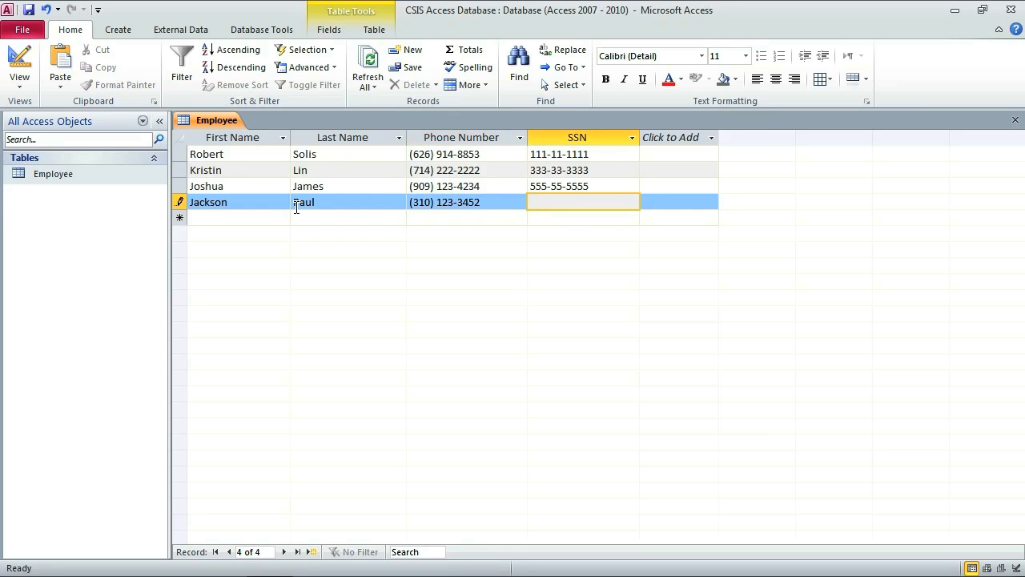
type("777777777")
key("Tab")
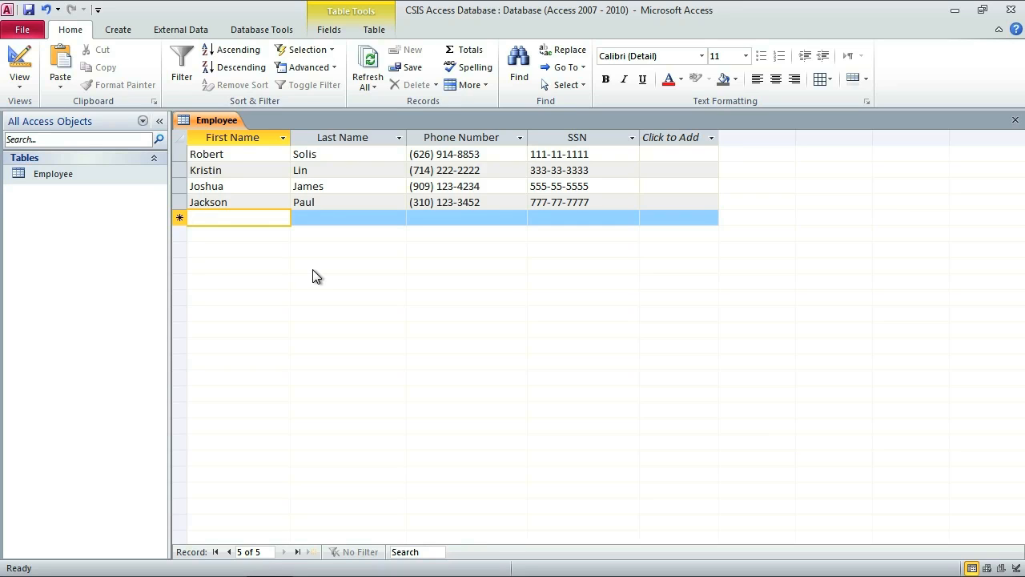
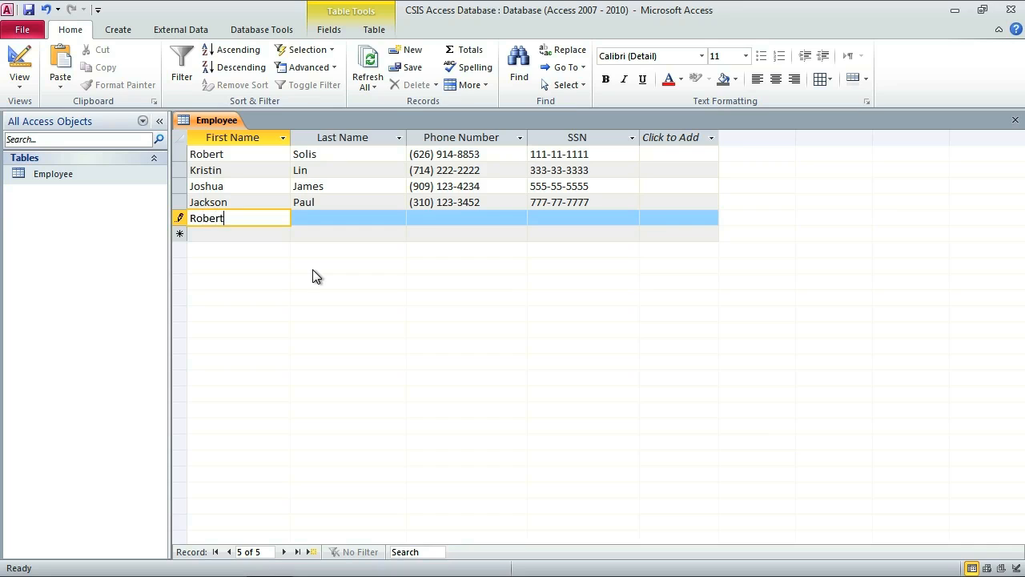
Start a fifth record repeating the first employee's name with a new phone number.
key("Tab")
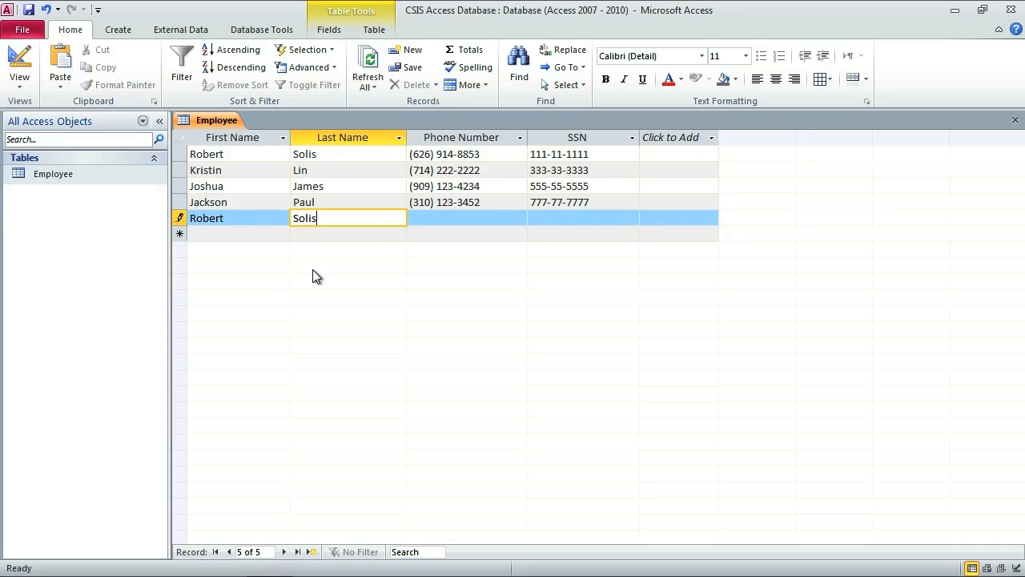
key("Tab")
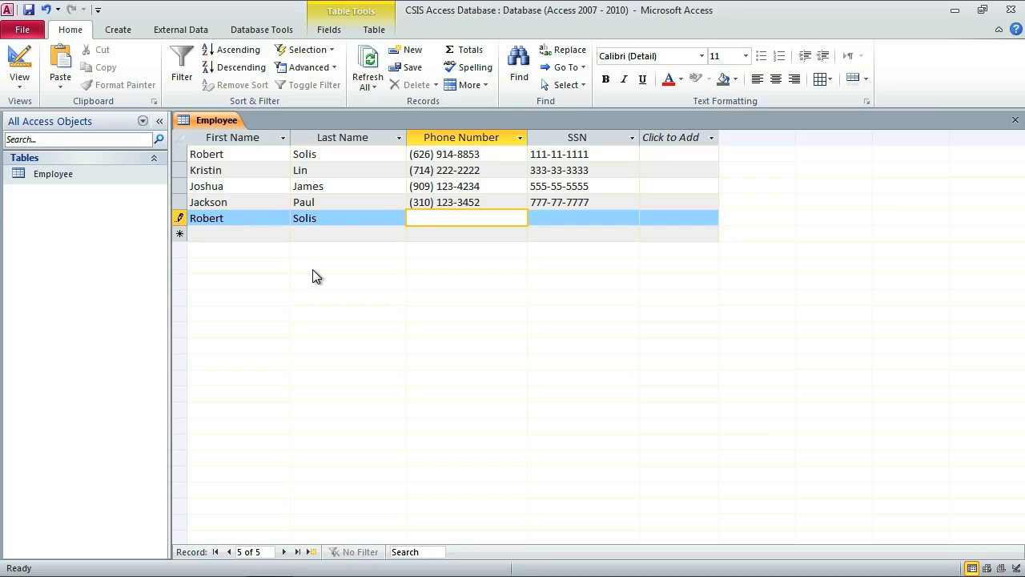
type("9__) ___-____")
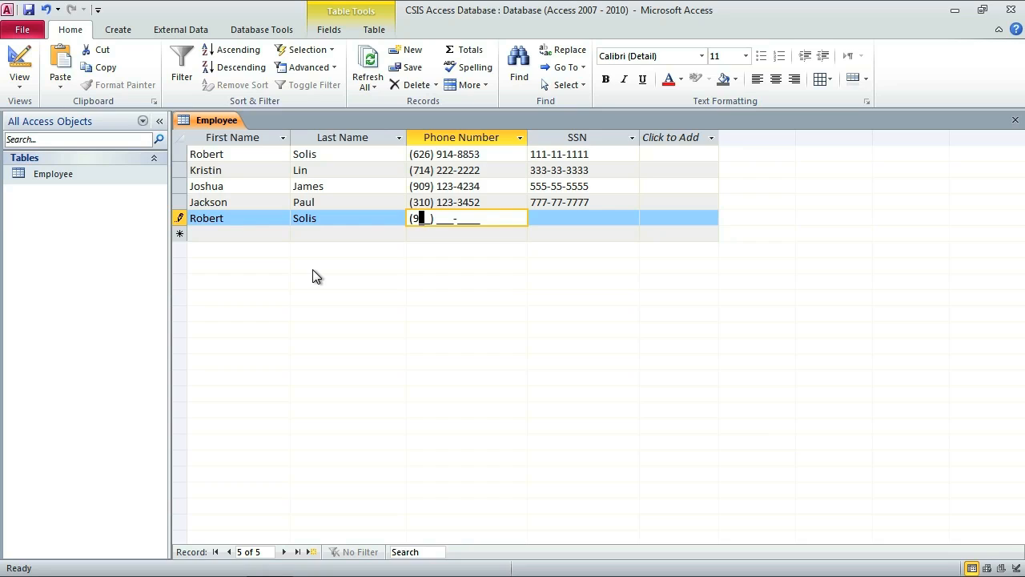
key("BackSpace")
type("626) 888-8888")
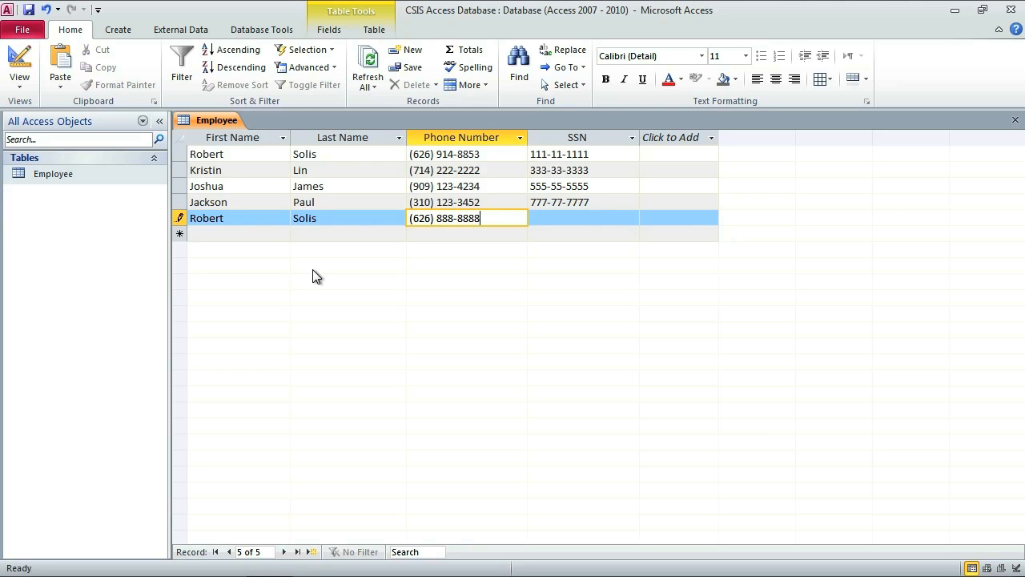
key("Tab")
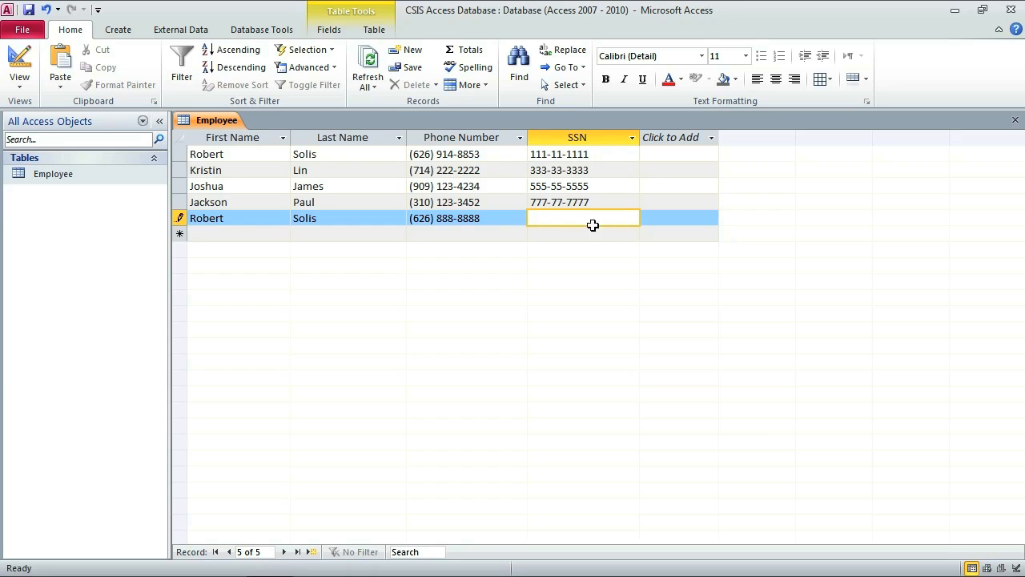
Enter the first employee's SSN again, dismiss the duplicate-values error, and discard the record.
type("111111111")
left_click(605, 154)
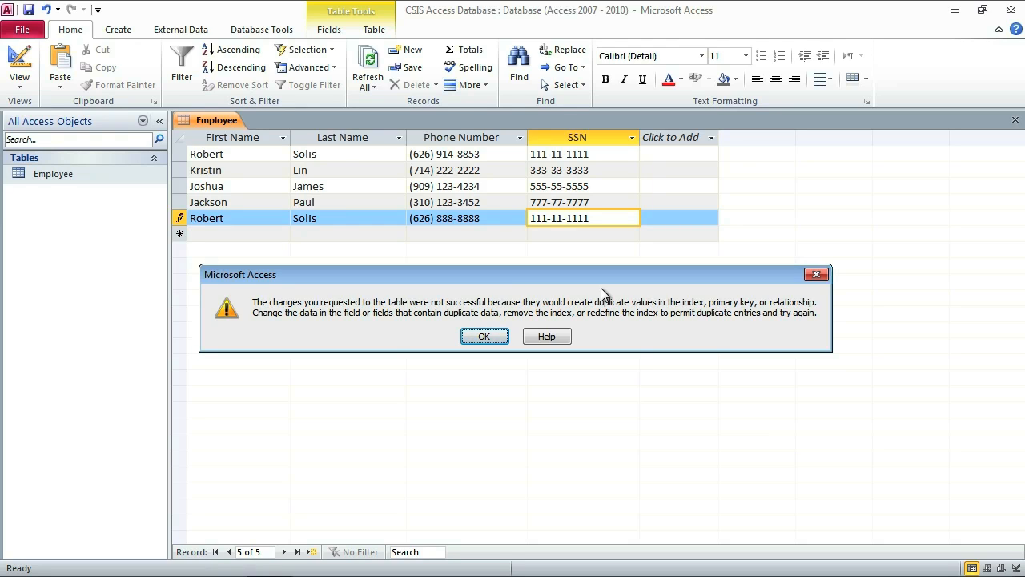
left_click(485, 336)
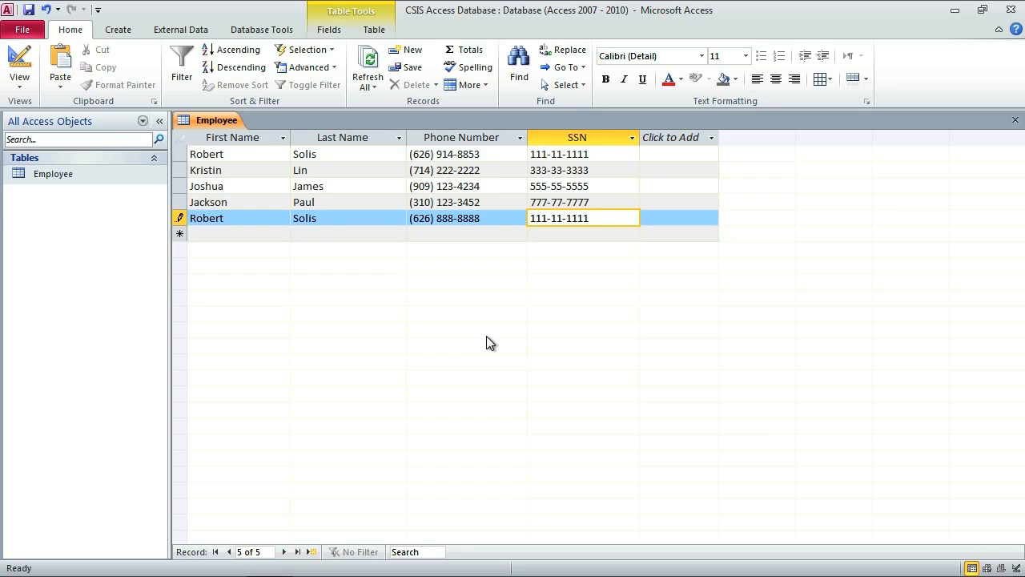
key("Escape")
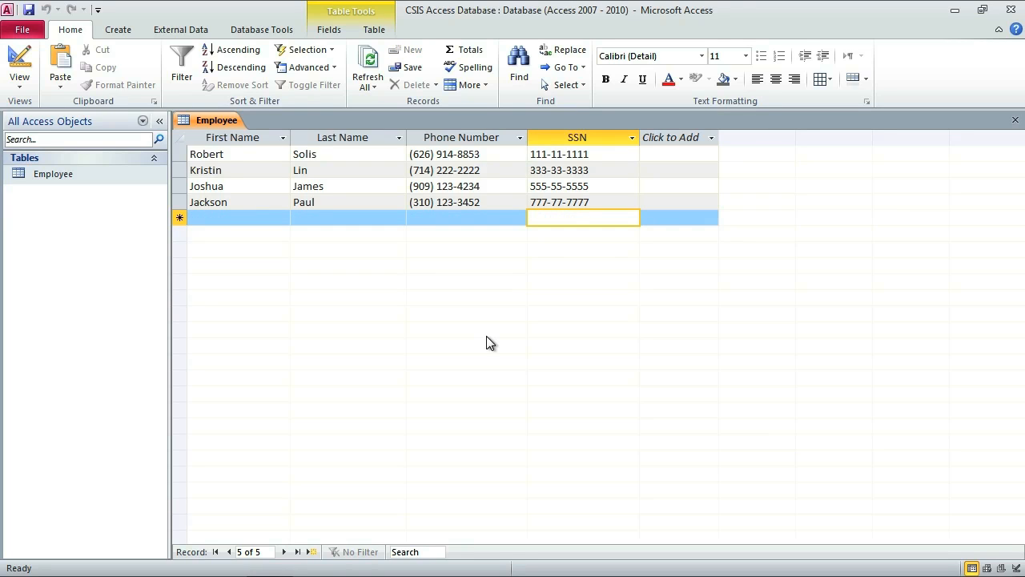
Add a fifth employee with the first employee's name, a new phone number and unique SSN.
left_click(225, 218)
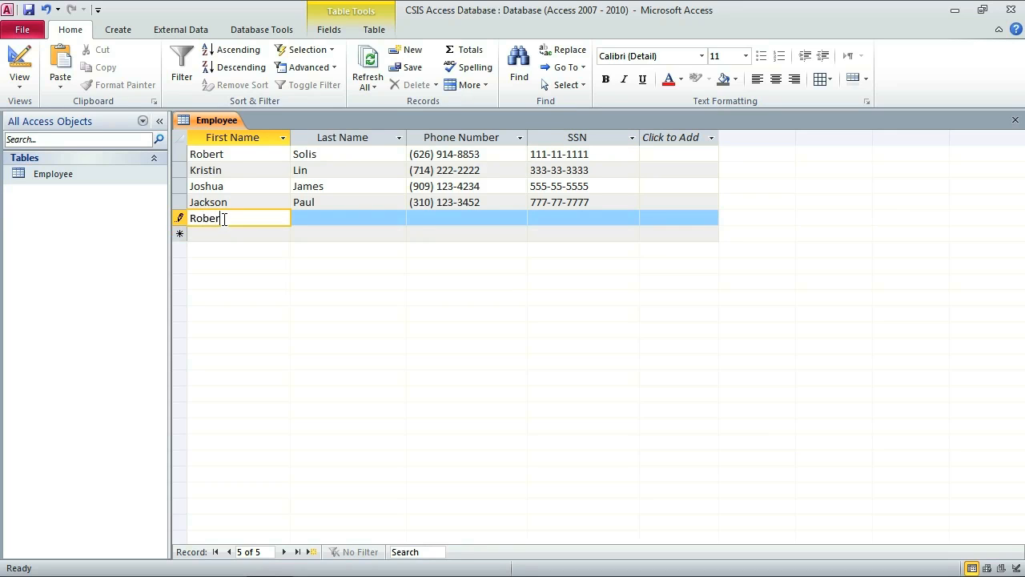
key("Tab")
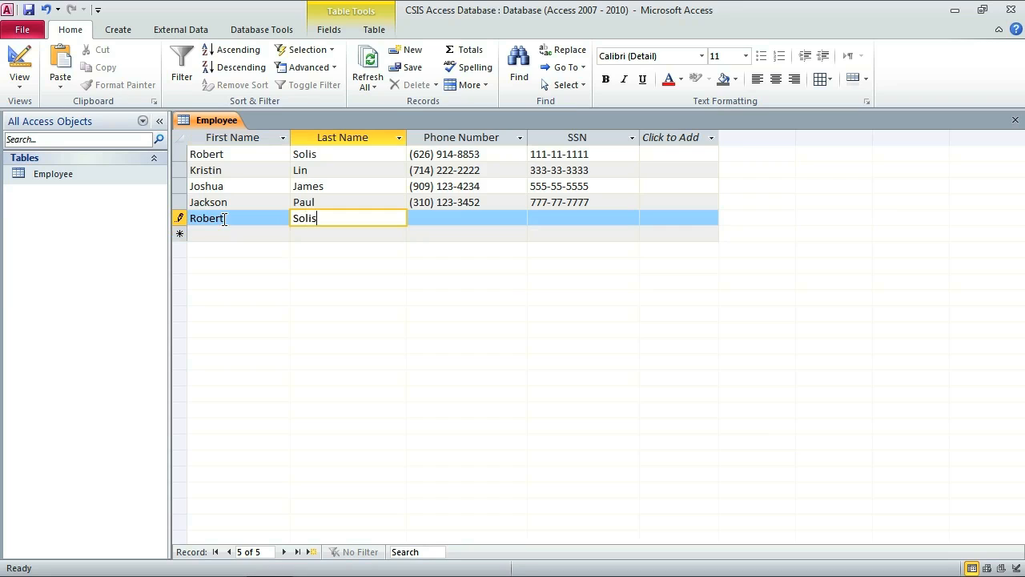
key("Tab")
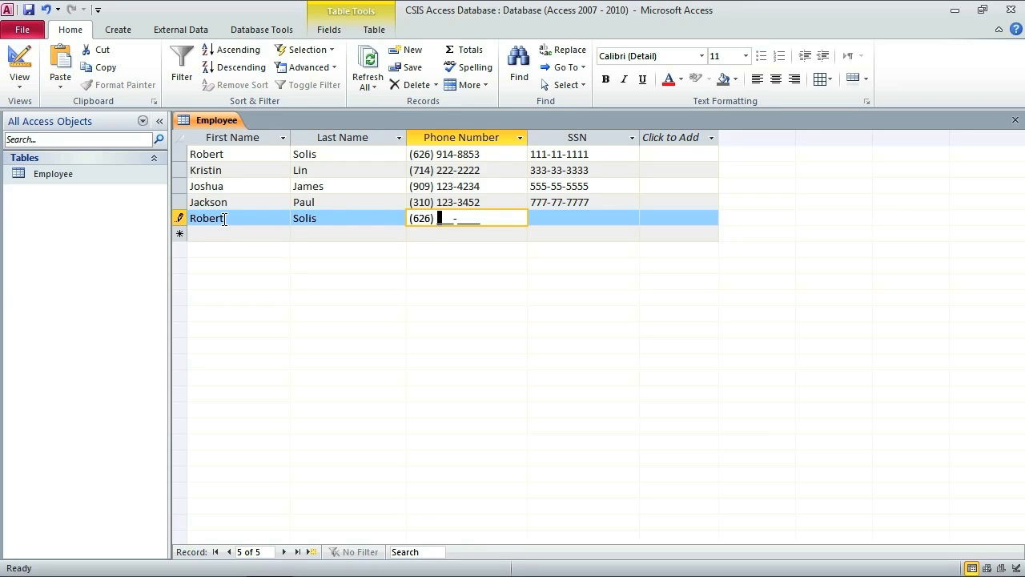
key("Tab")
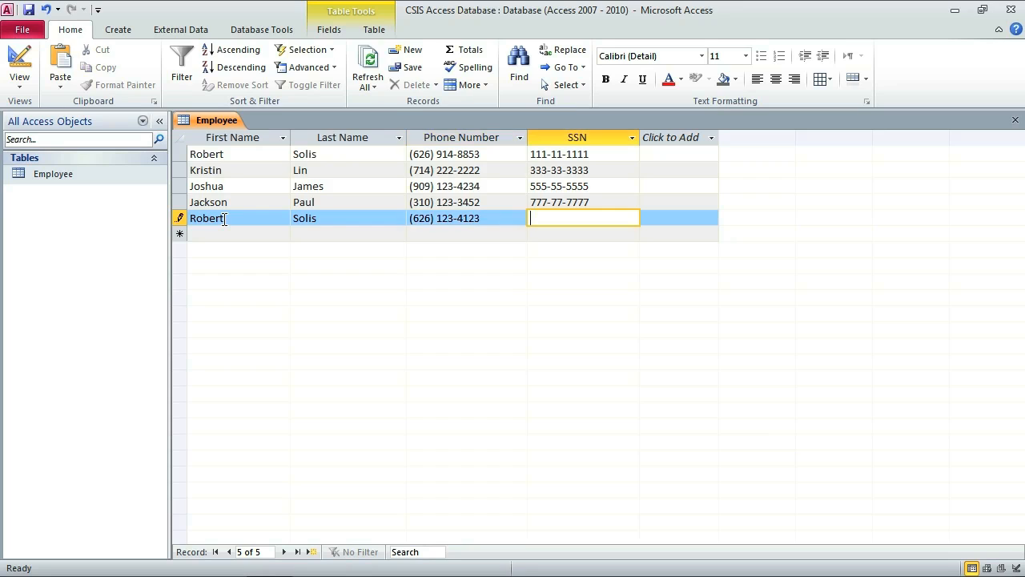
type("888888888")
key("Tab")
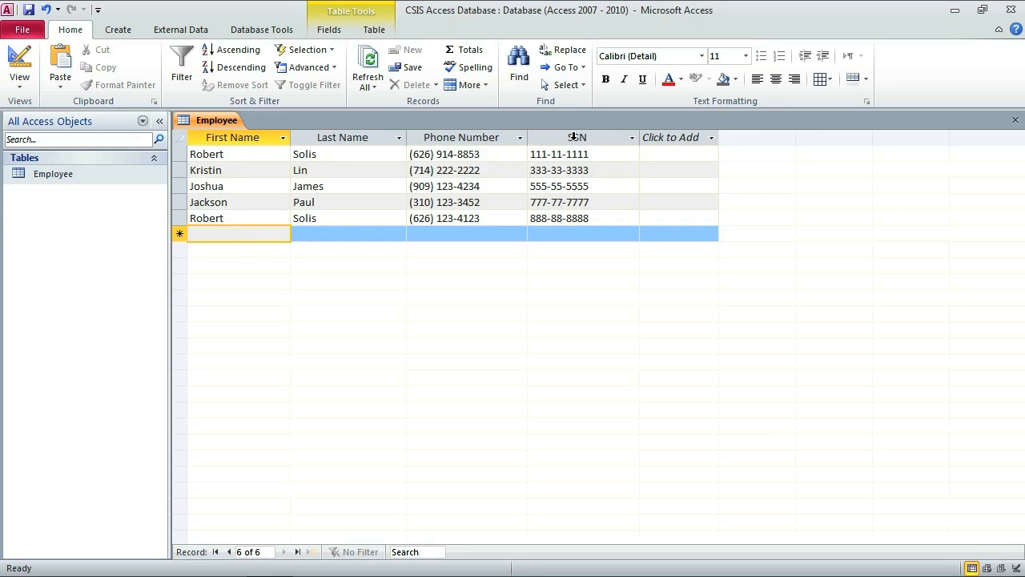
left_click(240, 137)
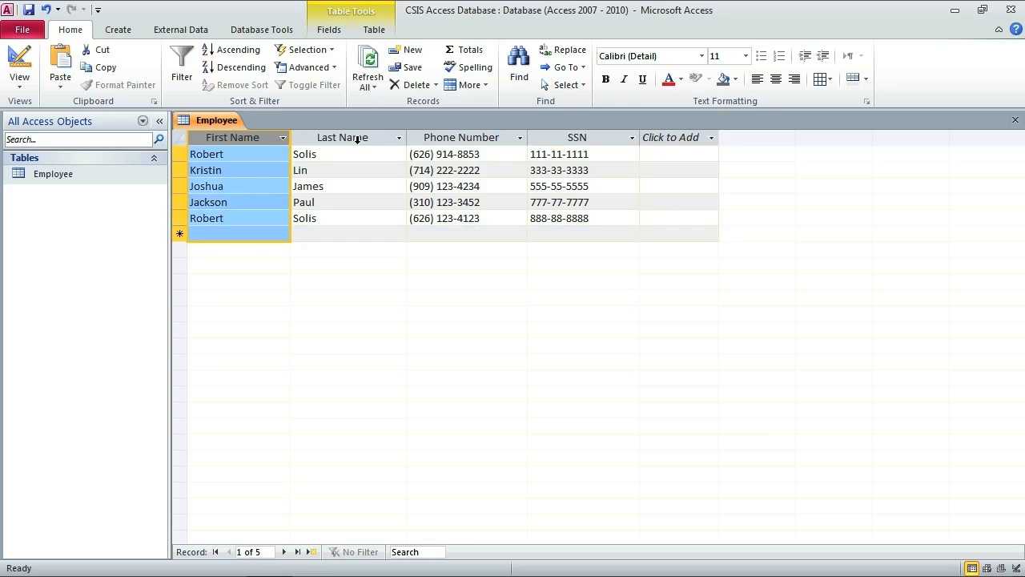
left_click(346, 137)
left_click(454, 138)
left_click(571, 137)
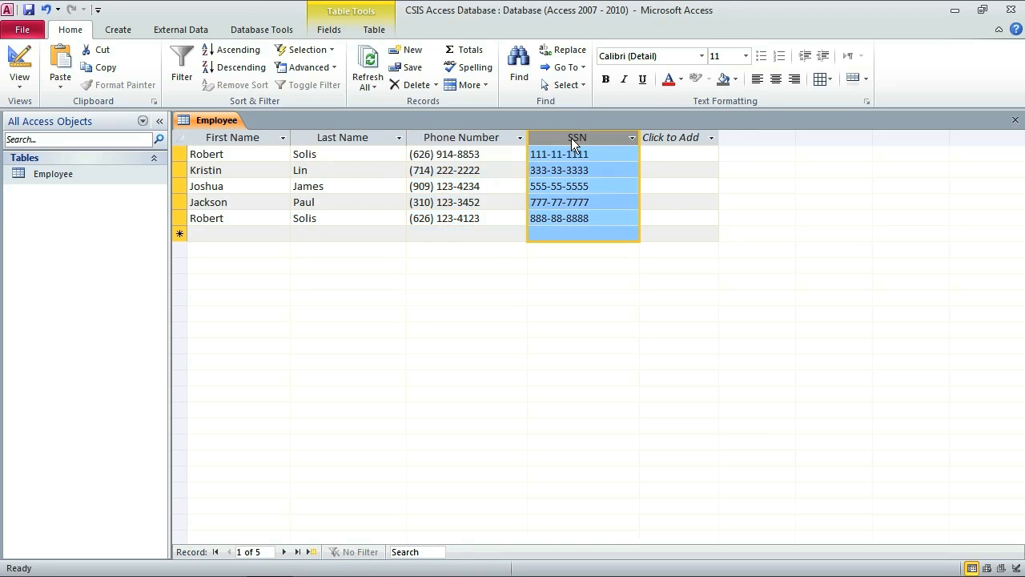
left_click(181, 154)
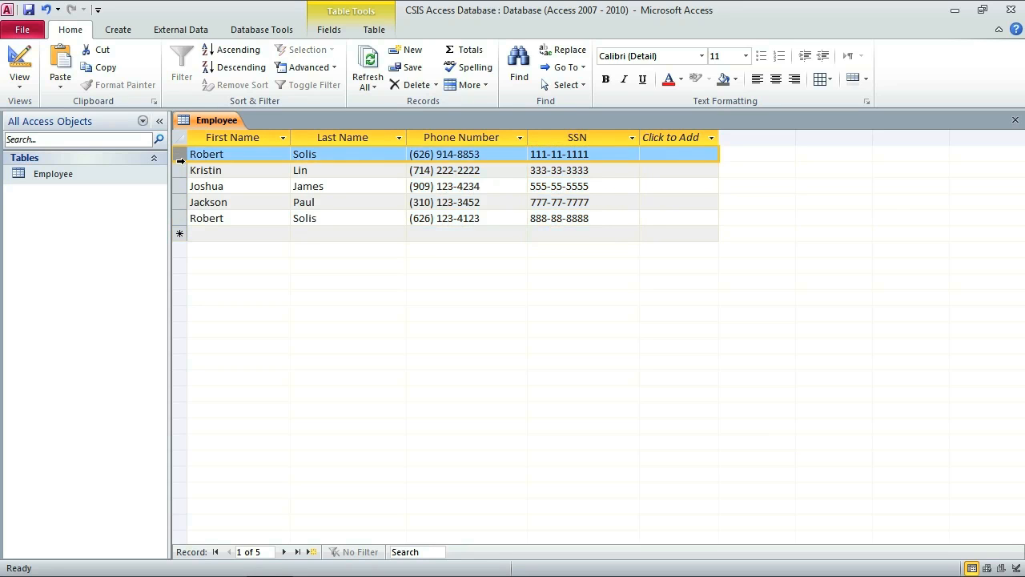
left_click(181, 169)
left_click(180, 186)
left_click(181, 202)
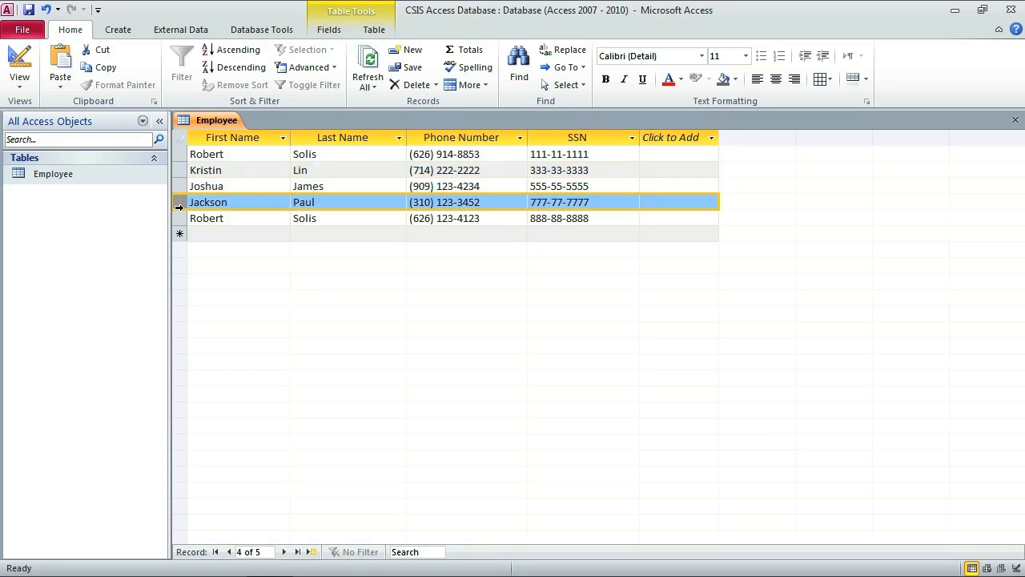
left_click(180, 218)
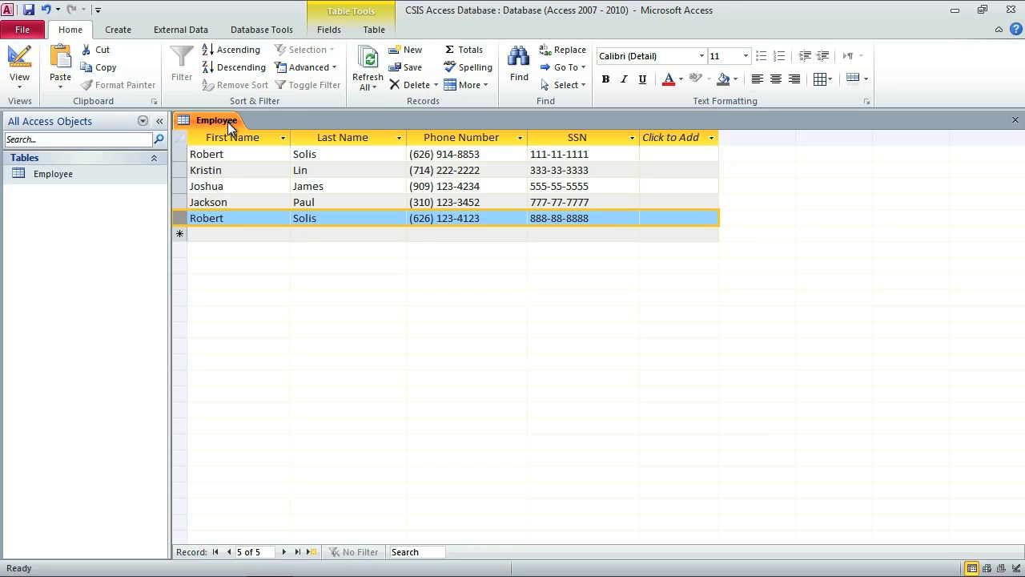
Create a new blank table, save it as 'Company', and open it in Design View.
left_click(122, 29)
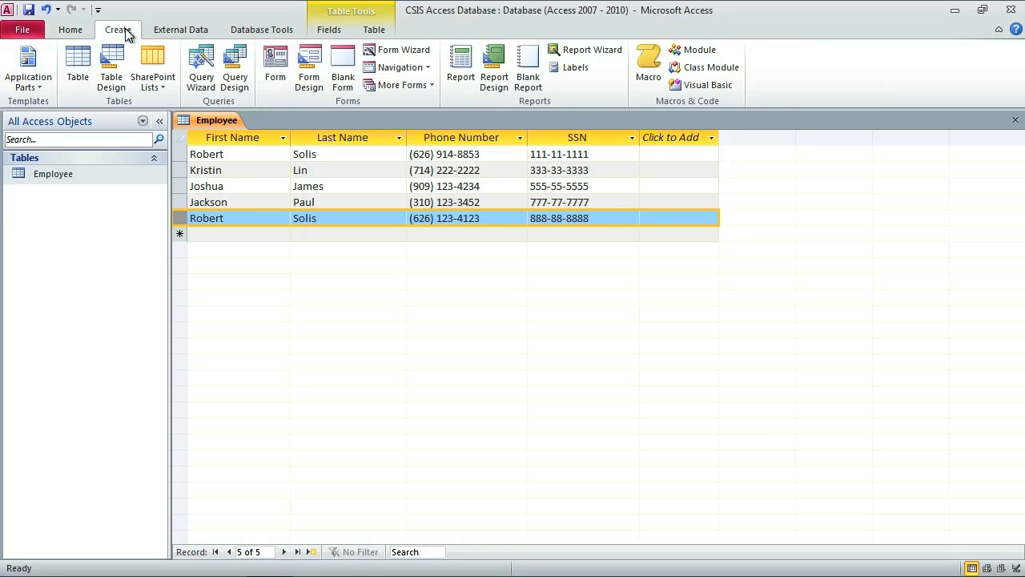
left_click(70, 61)
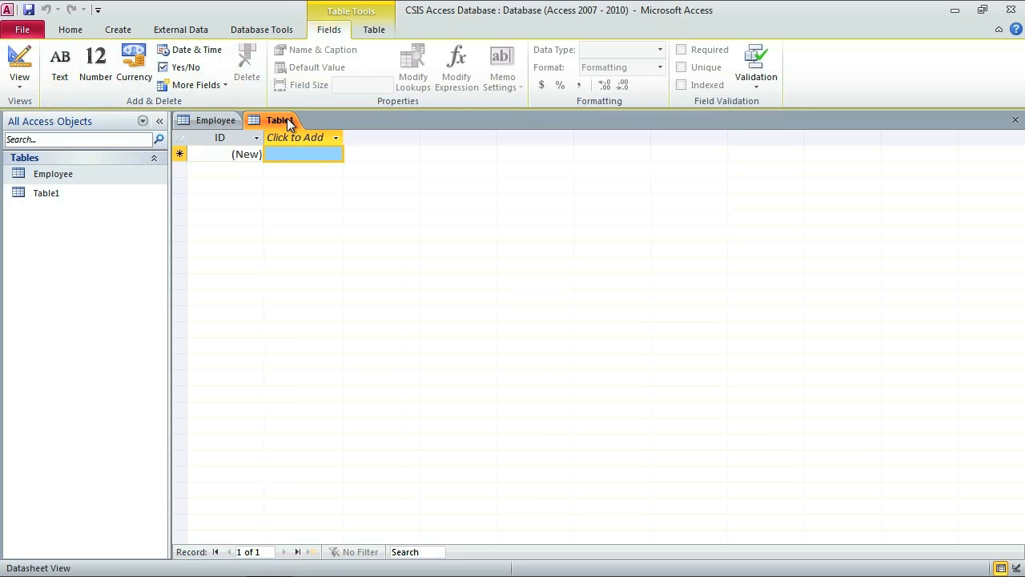
left_click(55, 195)
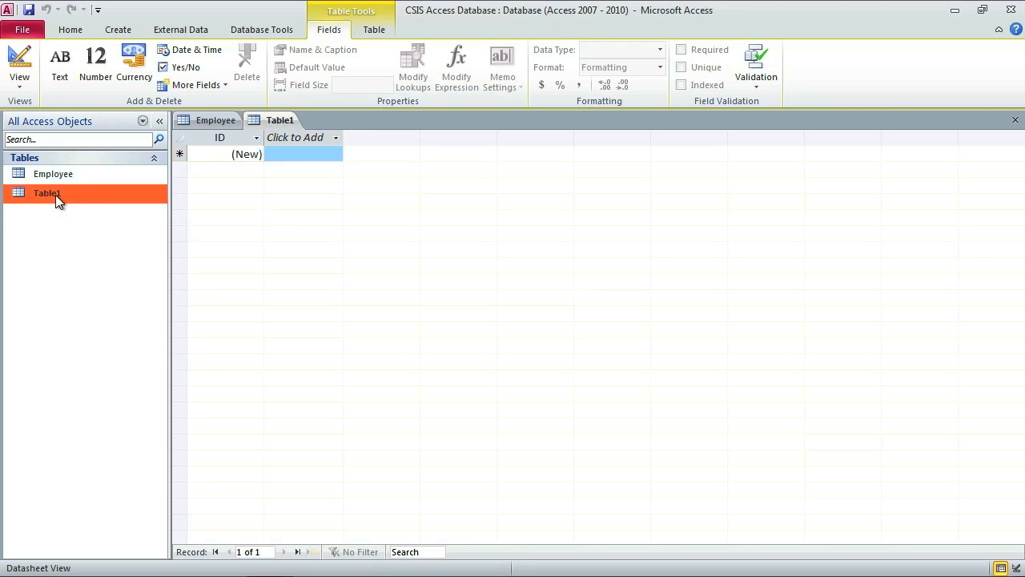
left_click(25, 86)
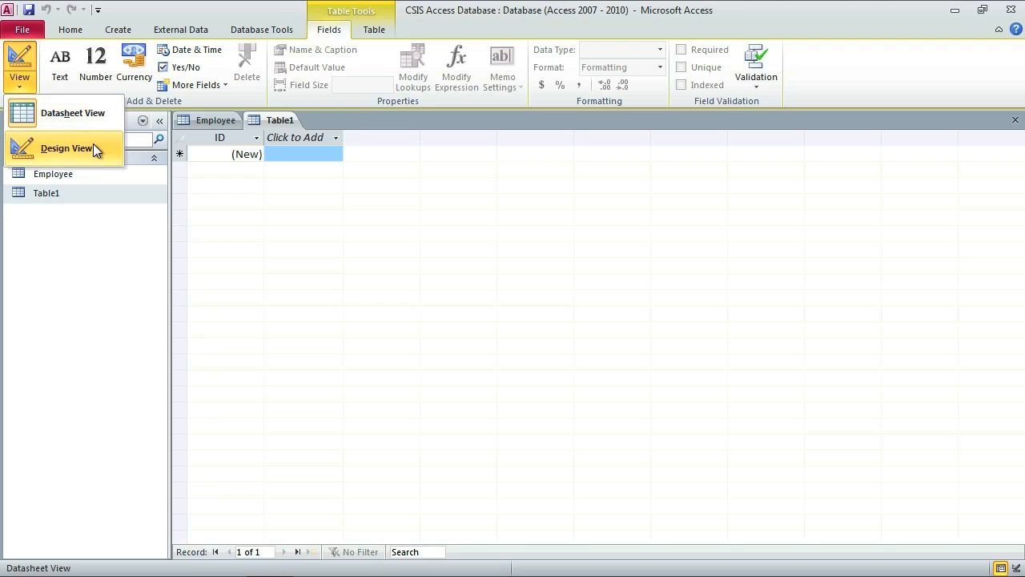
left_click(46, 147)
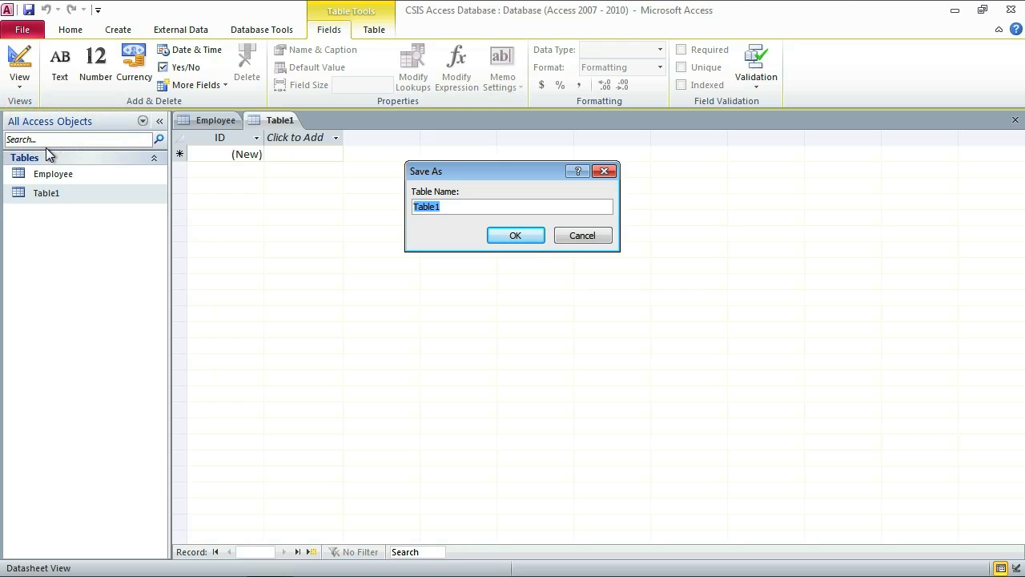
type("Company")
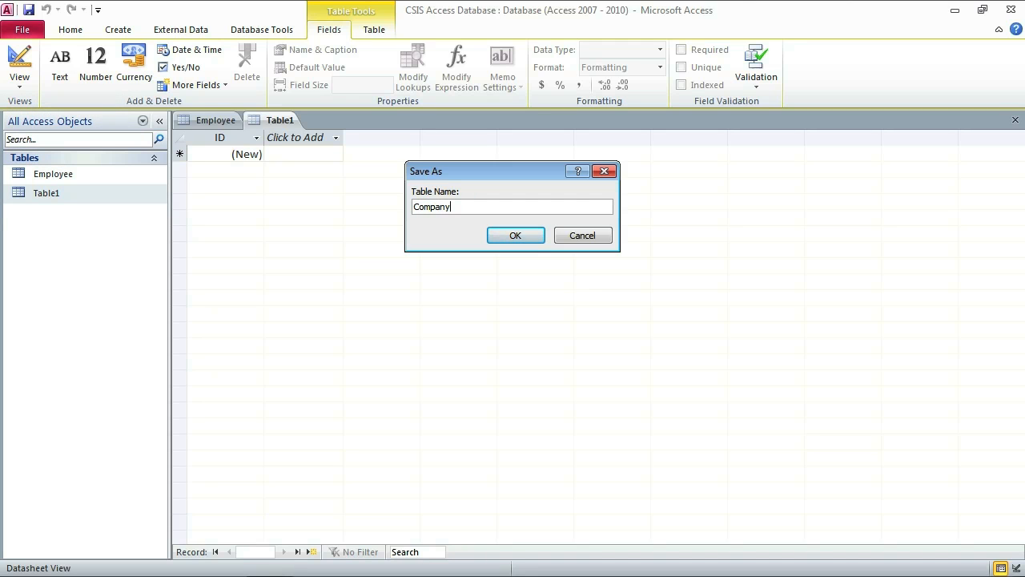
left_click(515, 237)
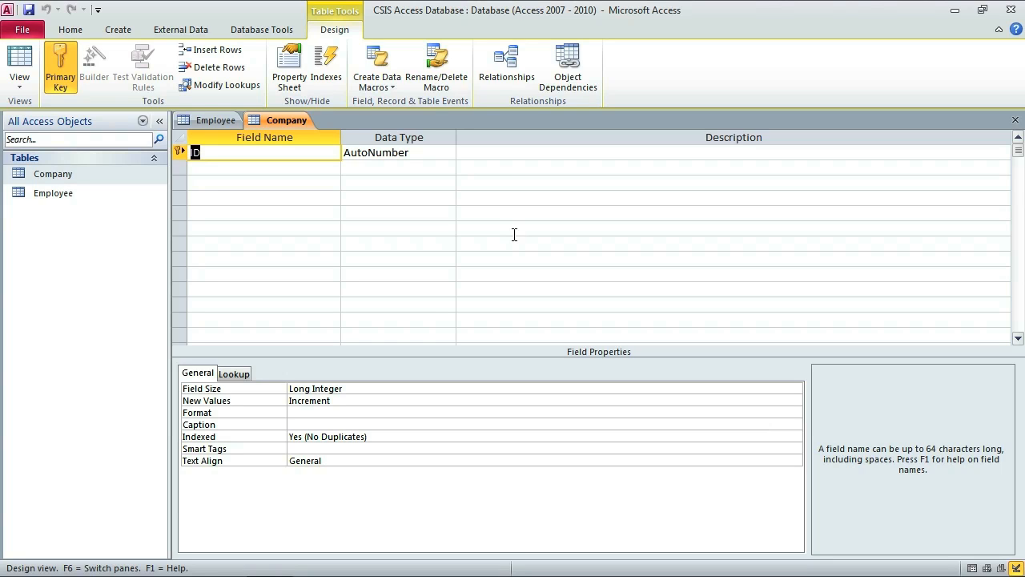
Rename the ID field to 'Company Name' with Text type and add a 'Contact' field below.
type("Con")
key("BackSpace")
type("mpany Name")
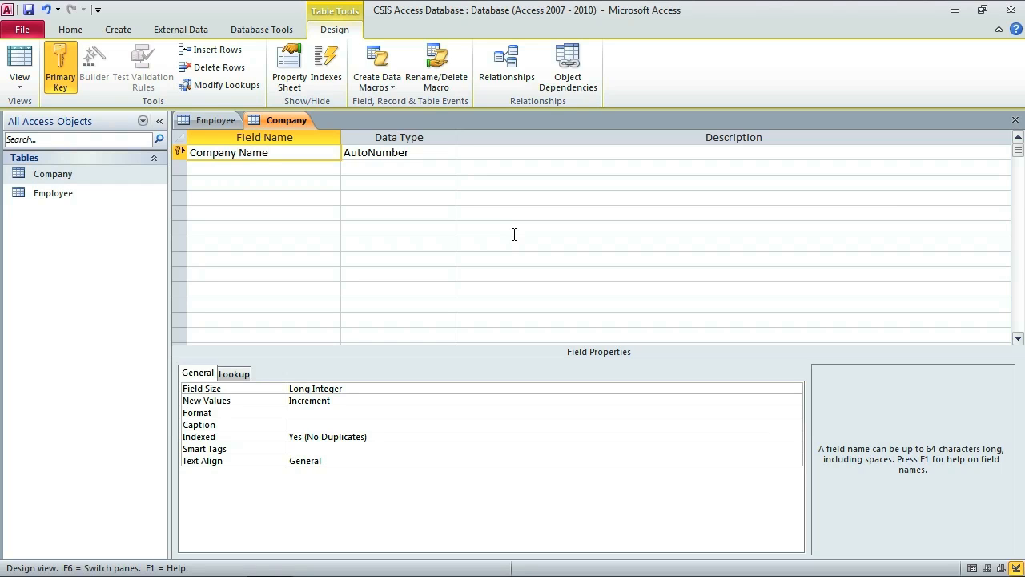
key("Tab")
type("t")
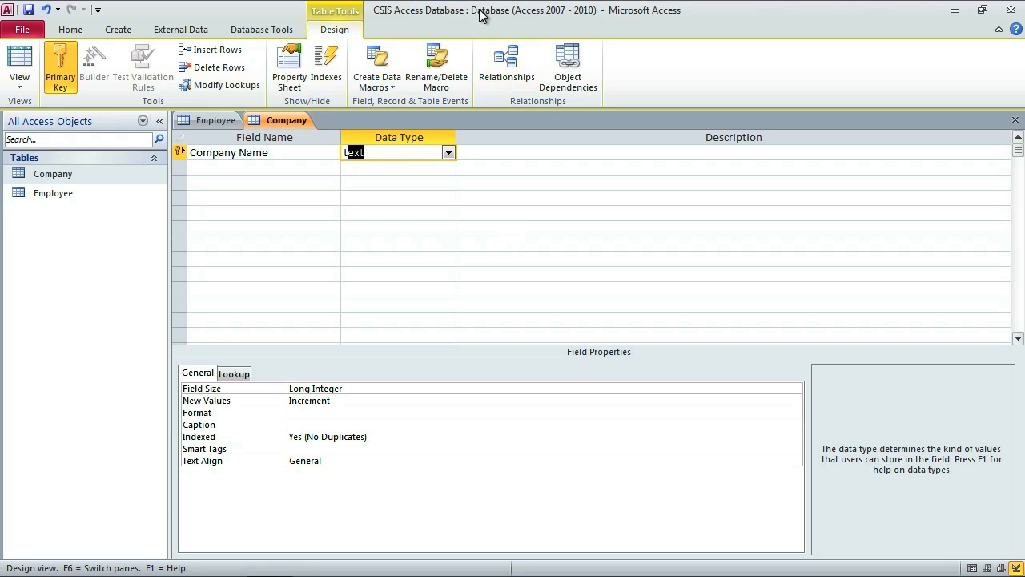
left_click(449, 154)
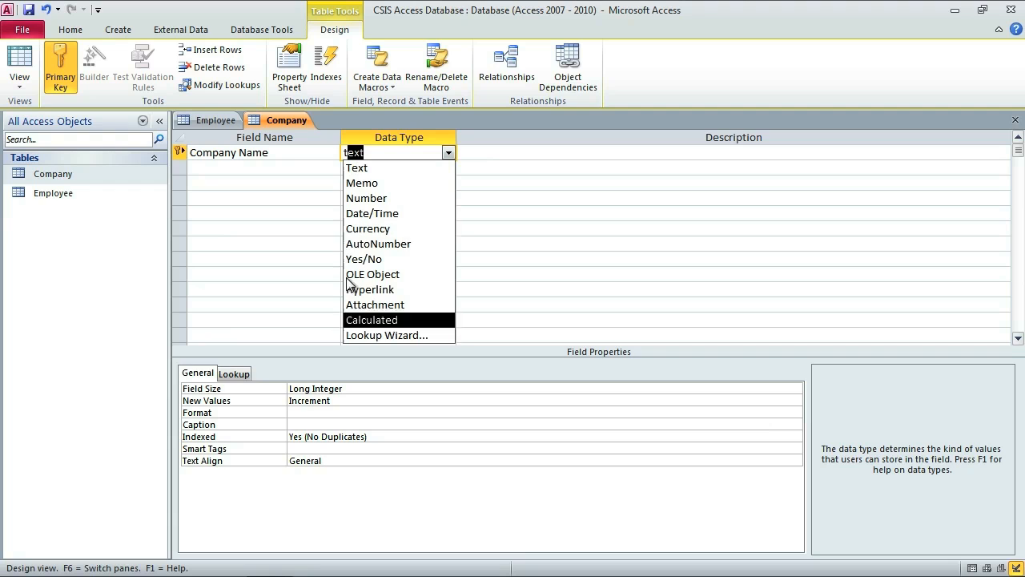
left_click(365, 168)
key("Tab")
key("Tab")
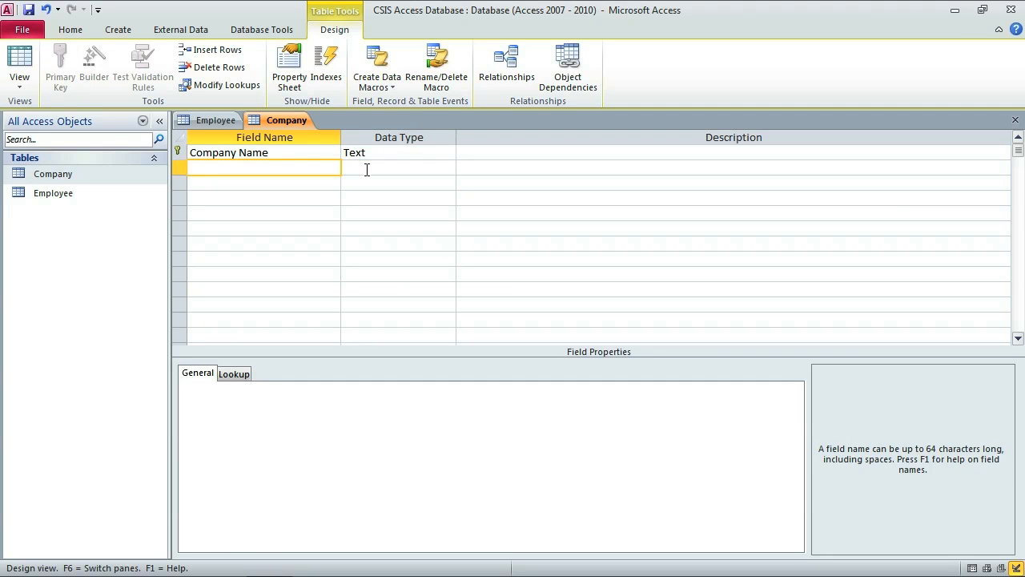
type("Contact")
key("Tab")
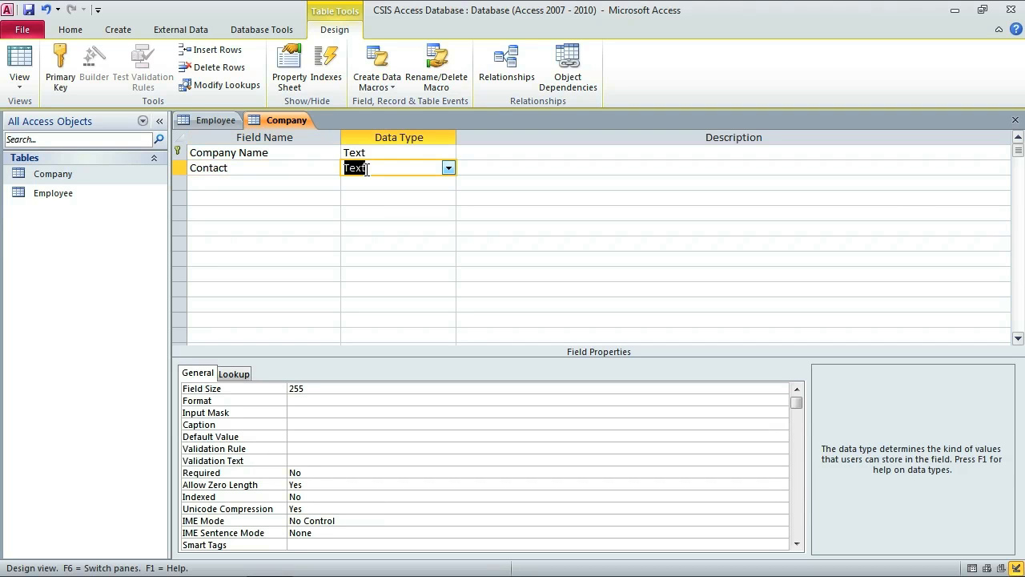